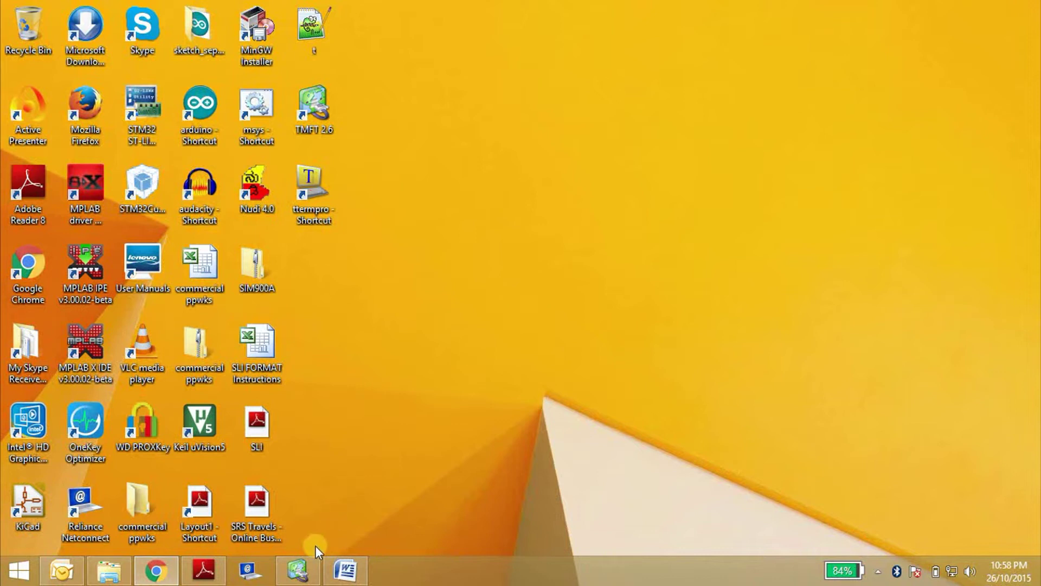
Step: Bring up the TMFT terminal connected on COM18 at 9600 baud
left_click(298, 569)
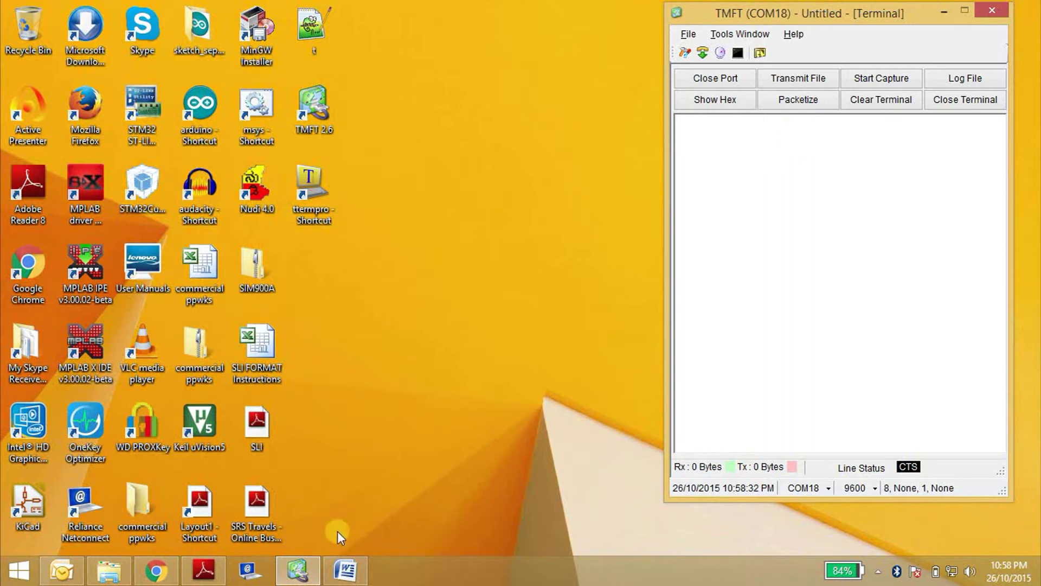
Step: Review cPanel's non-SSL username and outgoing server settings (SMTP port 25)
left_click(156, 570)
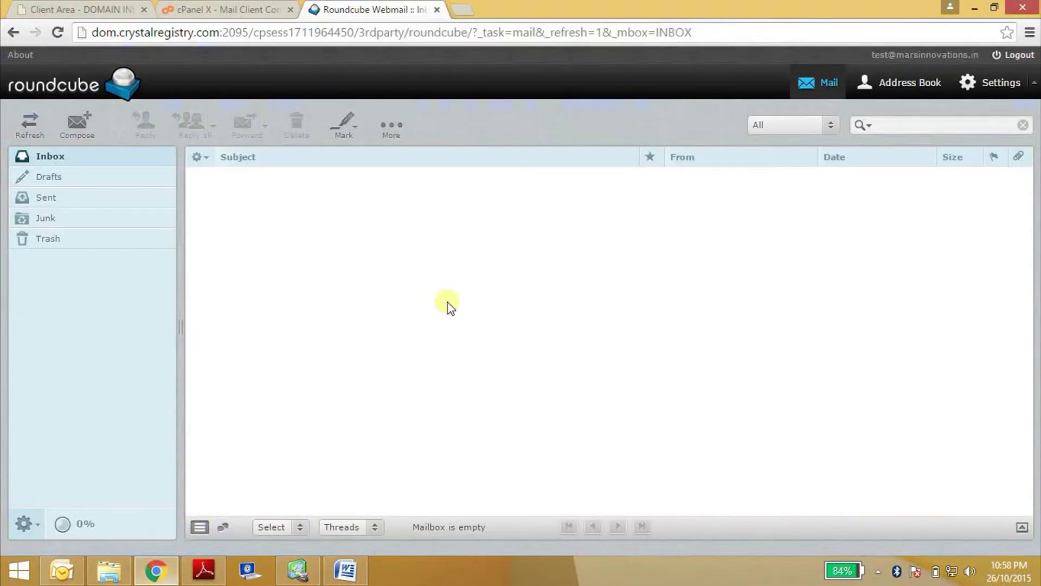
left_click(257, 7)
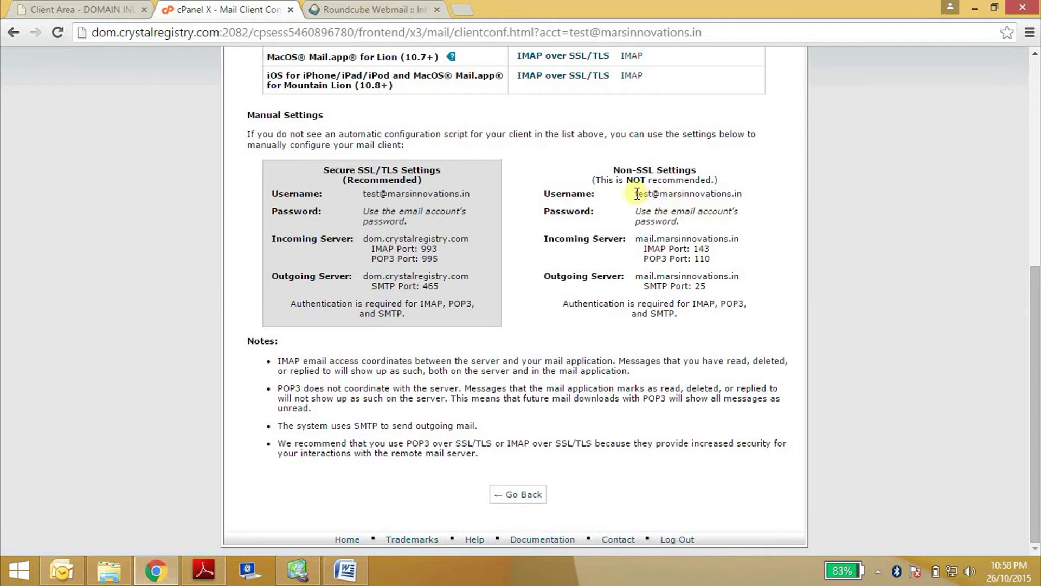
left_click_drag(636, 194, 751, 193)
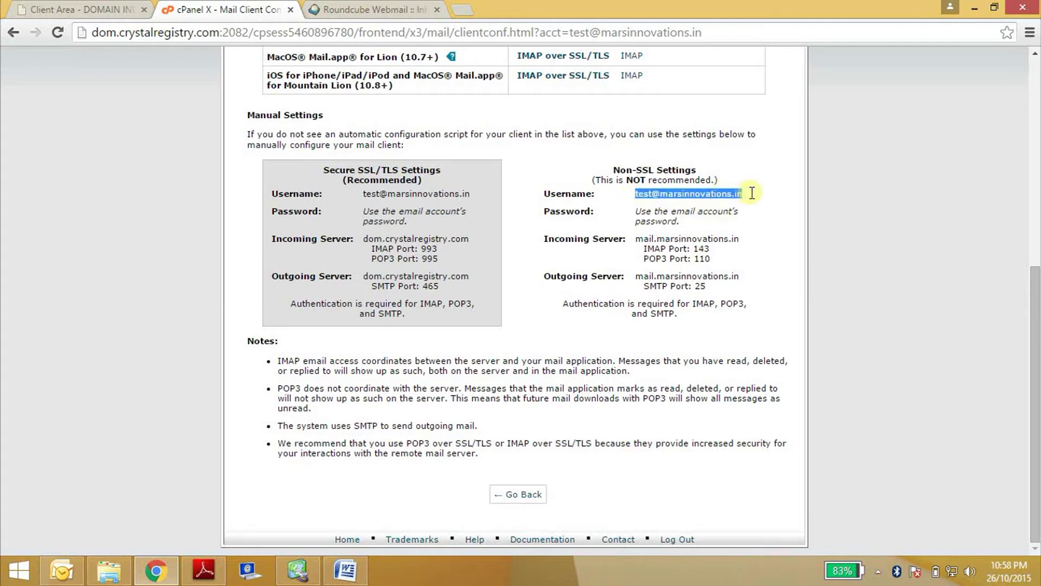
left_click(680, 222)
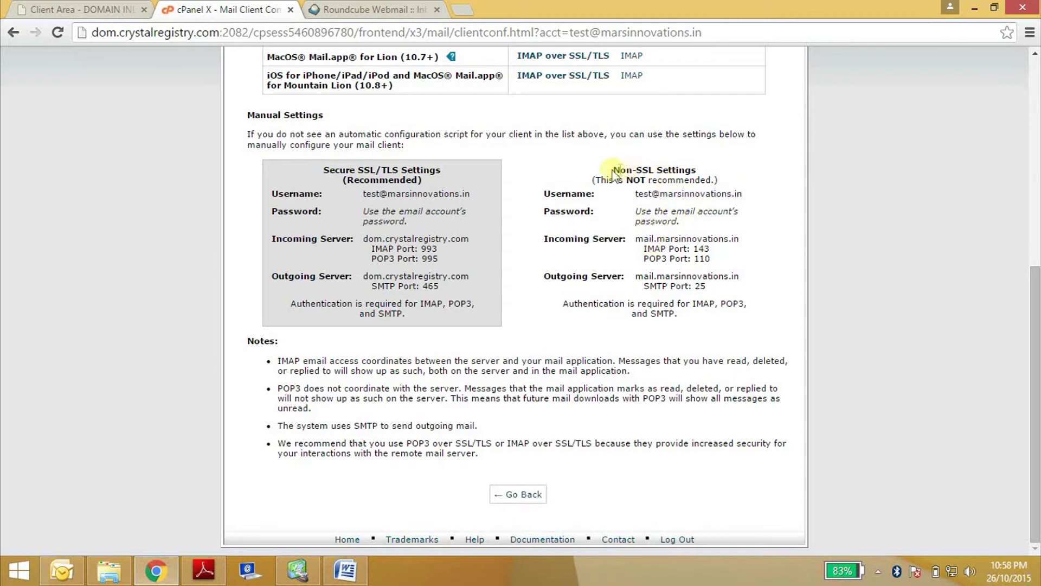
left_click_drag(612, 170, 697, 170)
left_click(693, 170)
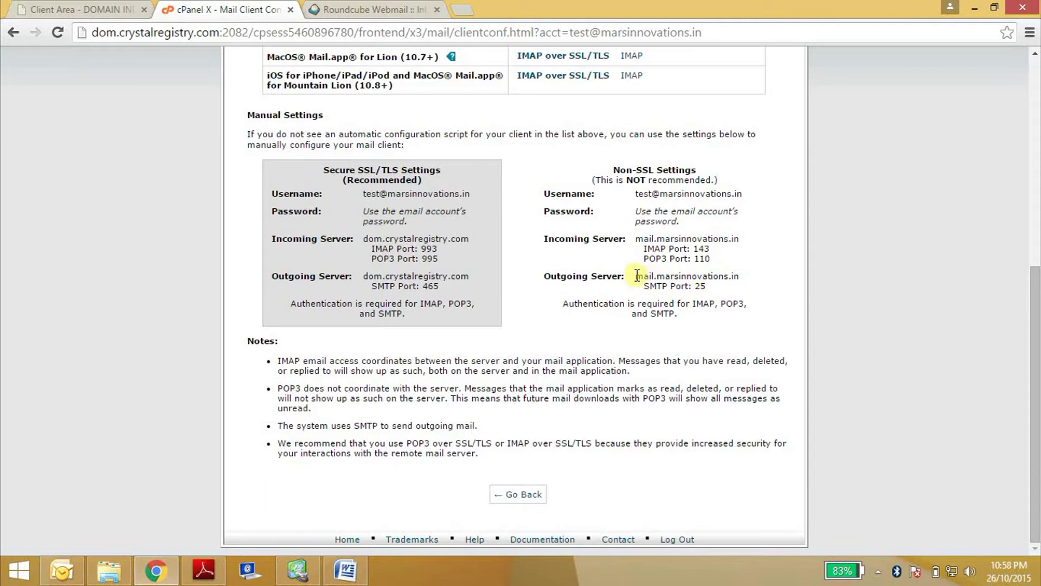
left_click_drag(638, 275, 735, 277)
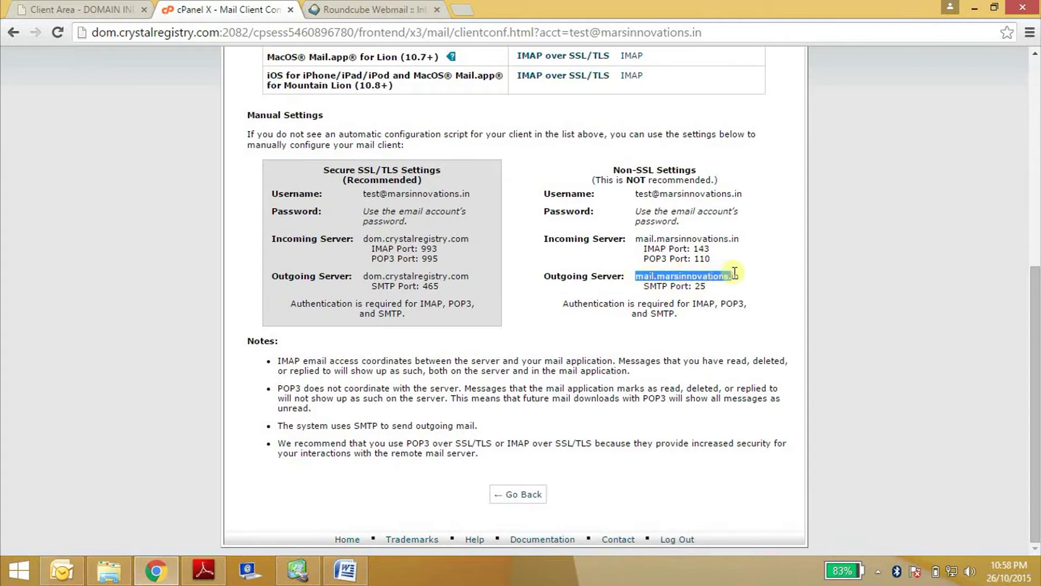
left_click(699, 283)
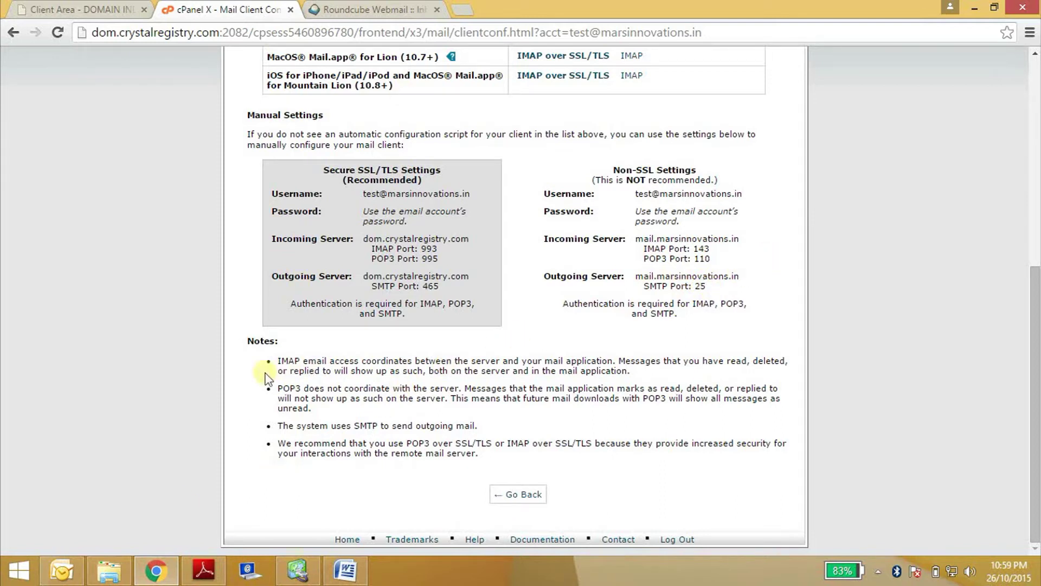
left_click(312, 578)
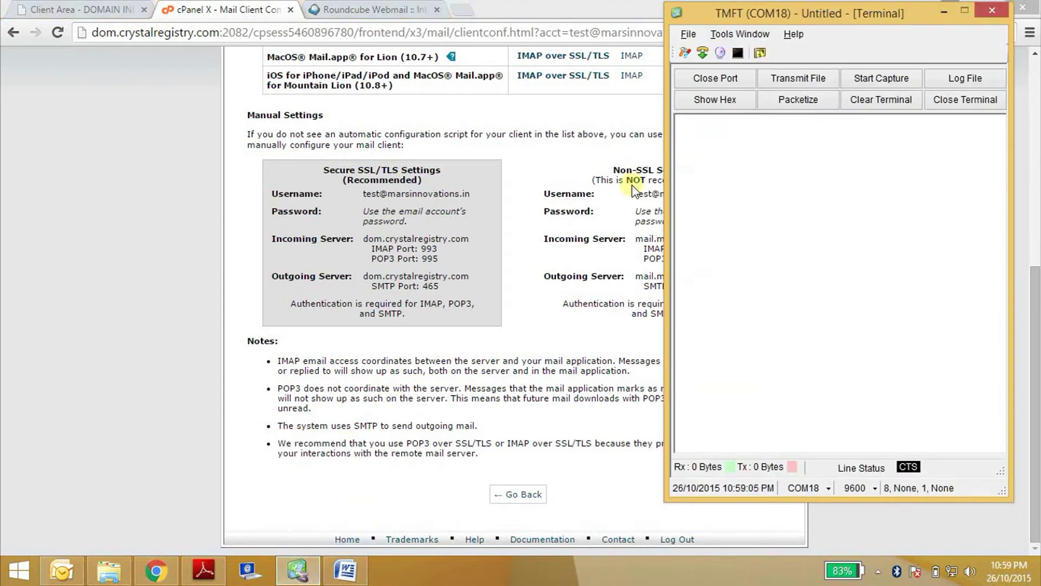
left_click(204, 569)
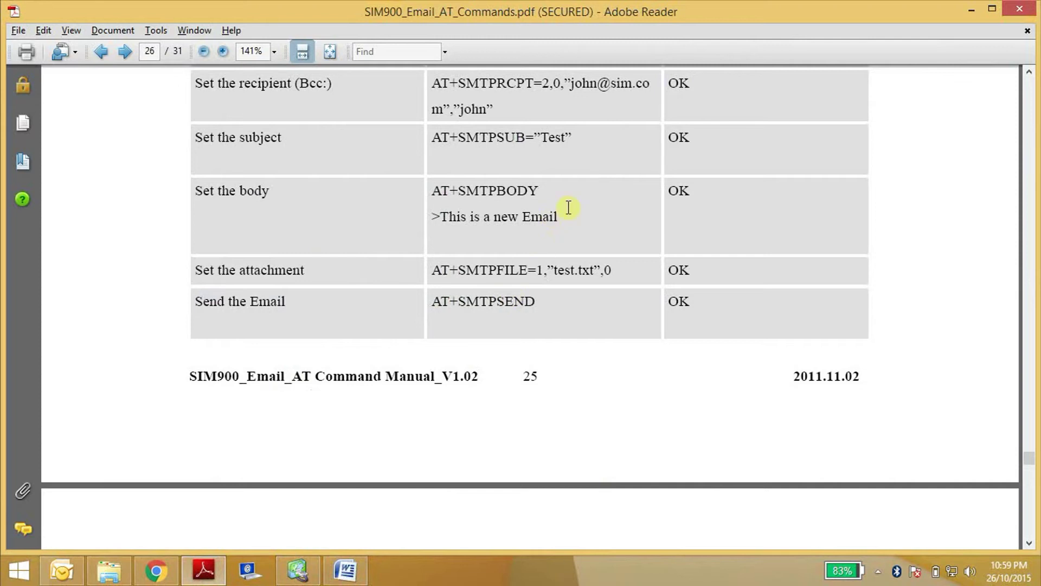
scroll(566, 209, "up", 1)
scroll(568, 209, "up", 2)
scroll(566, 209, "up", 3)
scroll(565, 209, "down", 10)
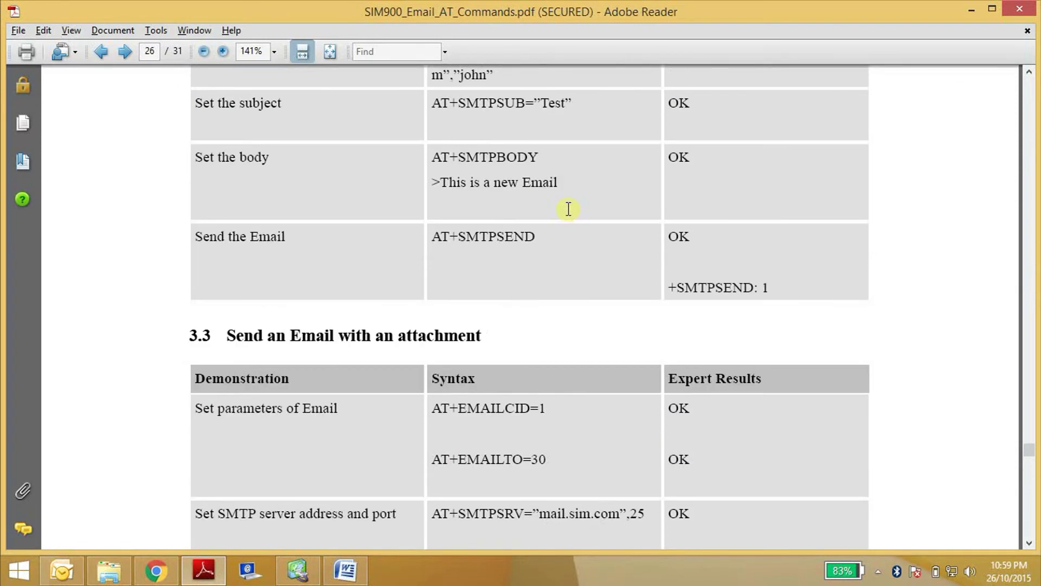
scroll(564, 210, "up", 3)
scroll(550, 220, "up", 1)
scroll(551, 220, "up", 3)
scroll(551, 220, "up", 3)
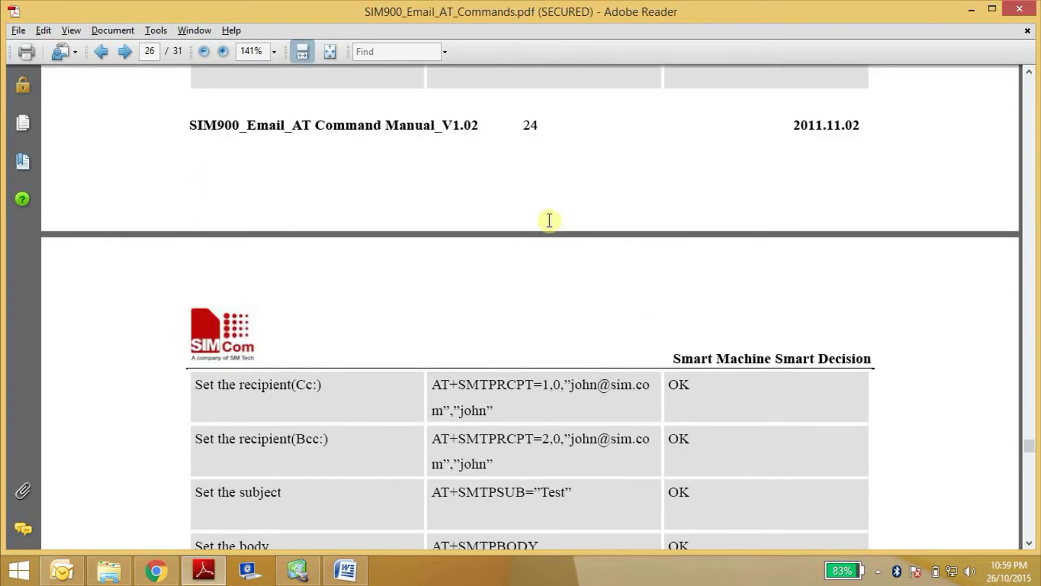
scroll(550, 220, "up", 6)
scroll(549, 220, "up", 3)
scroll(550, 220, "up", 6)
scroll(556, 216, "up", 5)
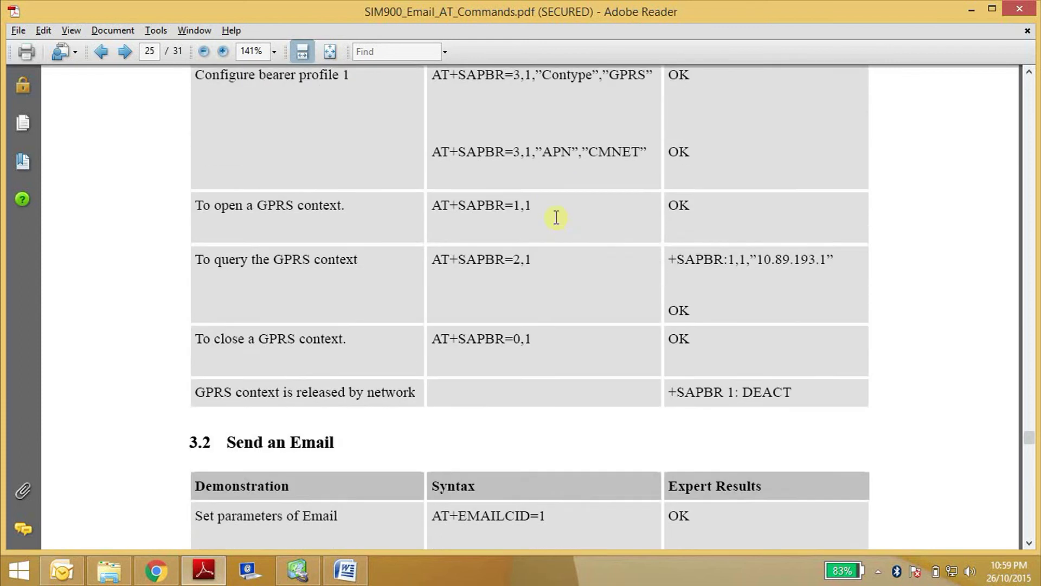
scroll(556, 217, "up", 5)
Step: Set bearer type GPRS, open context 1 and query its IP with AT+SAPBR
key("alt+Tab")
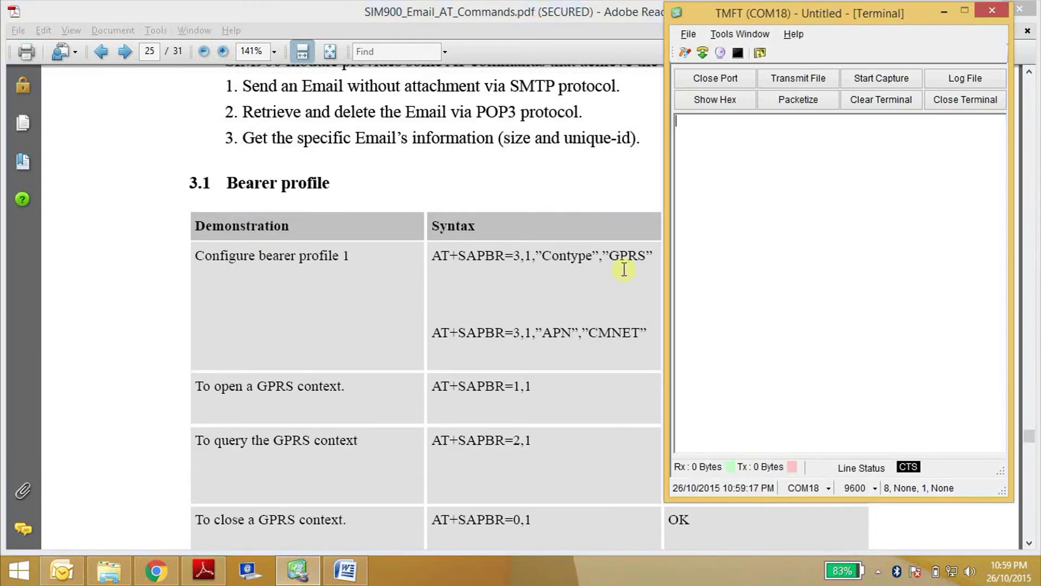
type("AT+")
type("SAPBR")
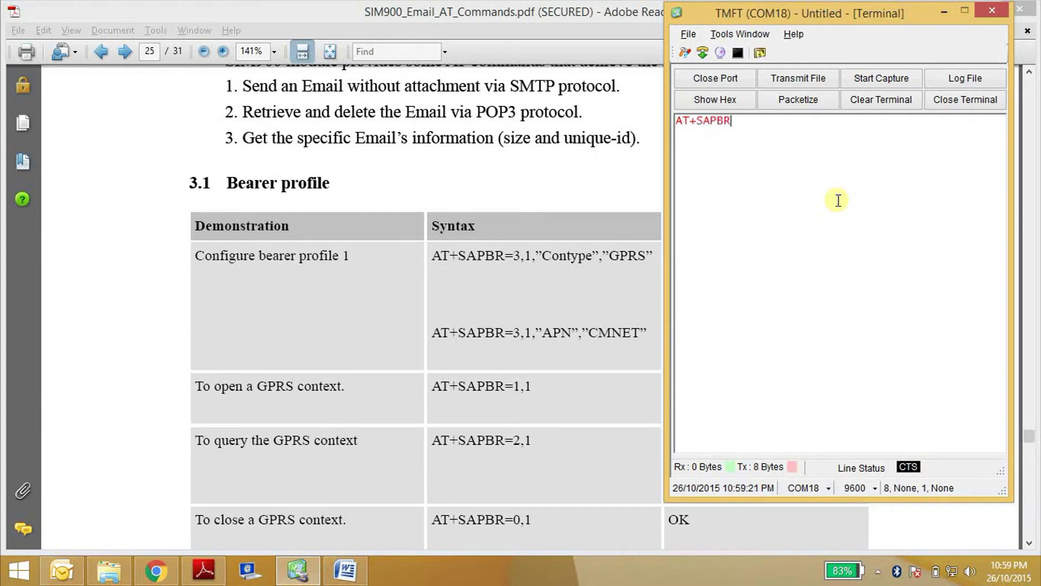
type("=3,1")
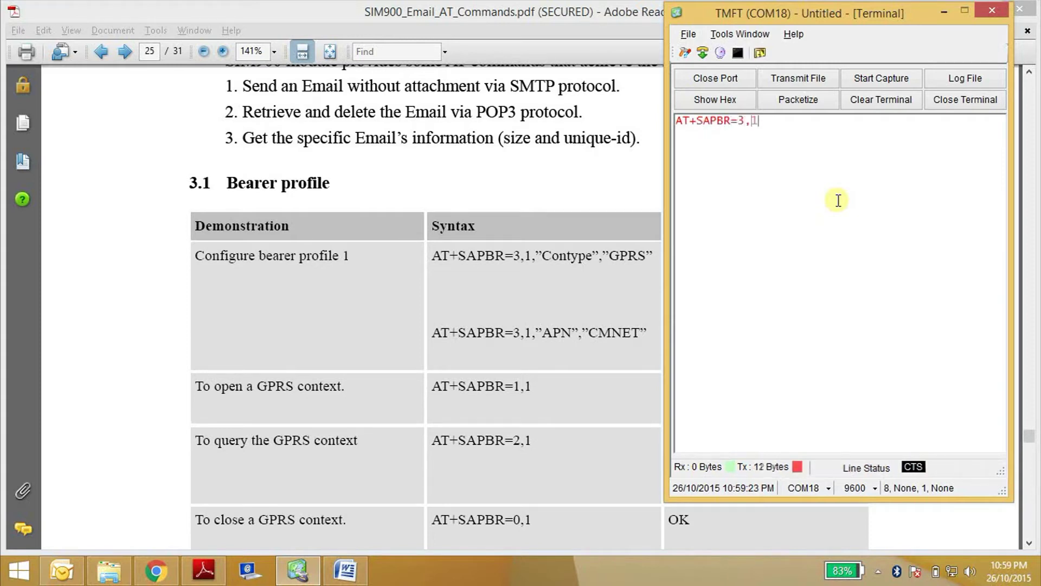
type(",\"")
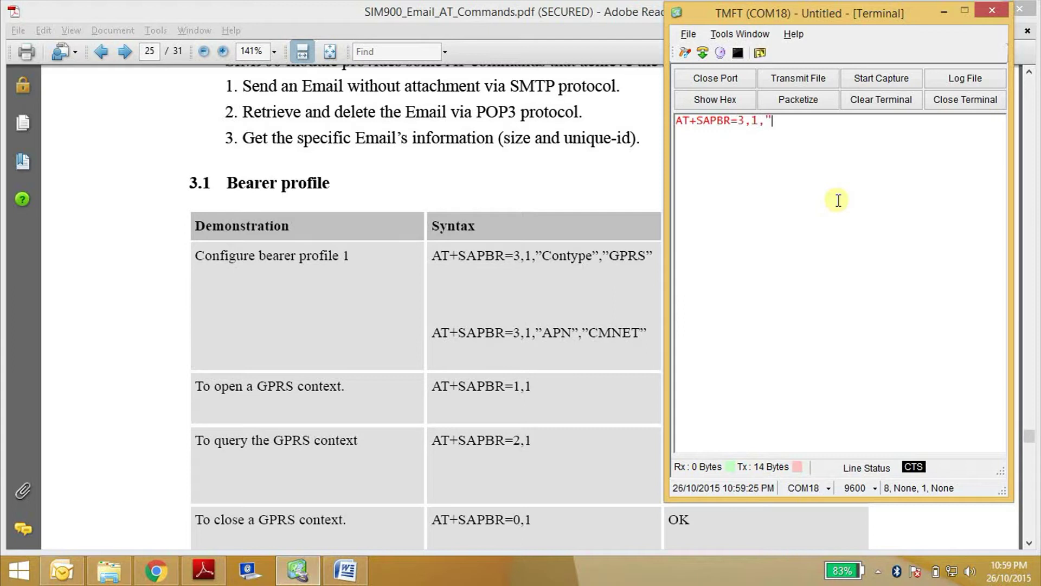
type("Cont")
type("ype\",")
type("\"GPRS")
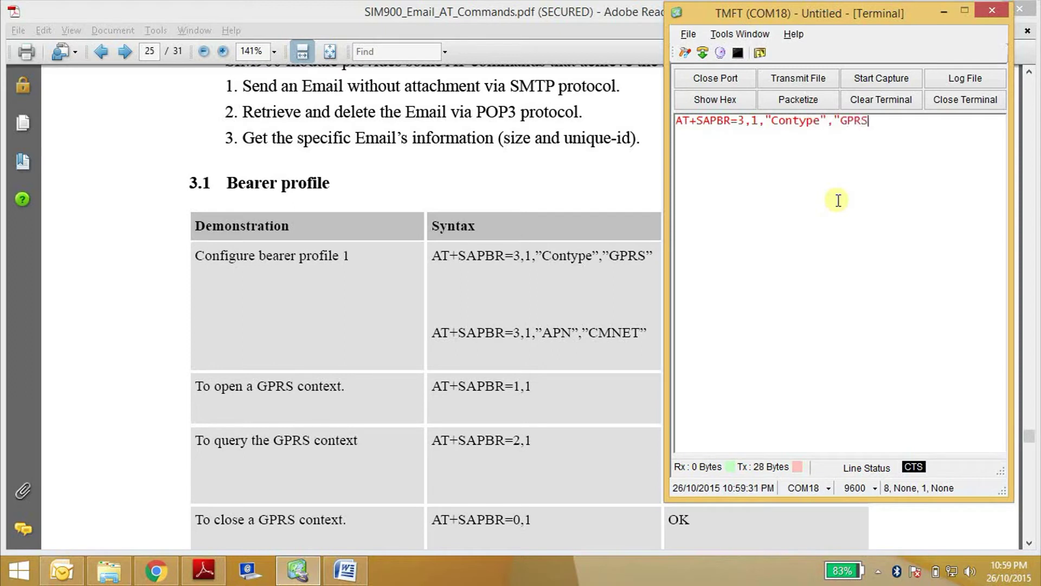
type("\"")
key("Return")
type("AT+")
type("SAP")
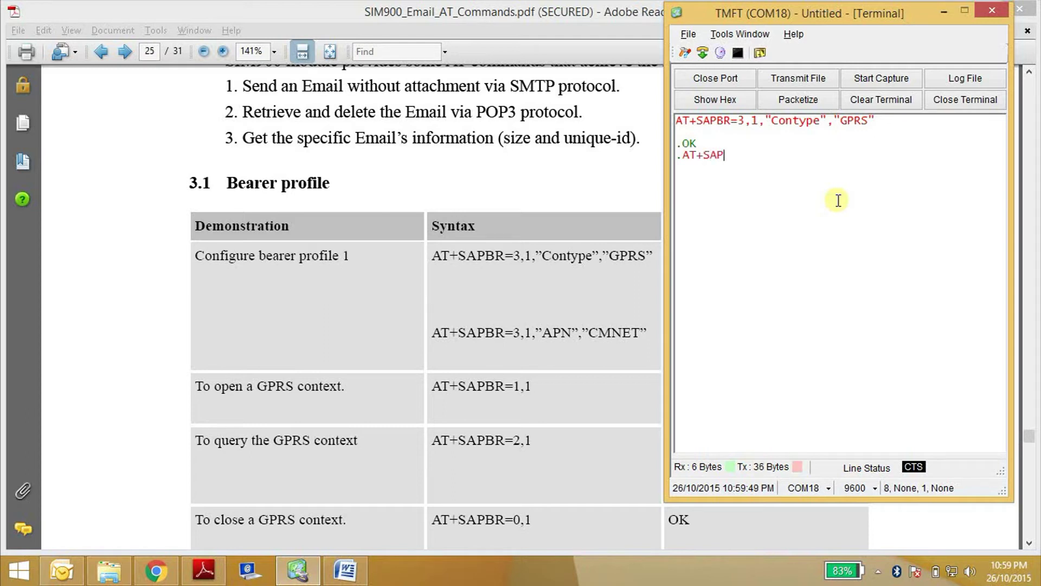
type("BR=1,")
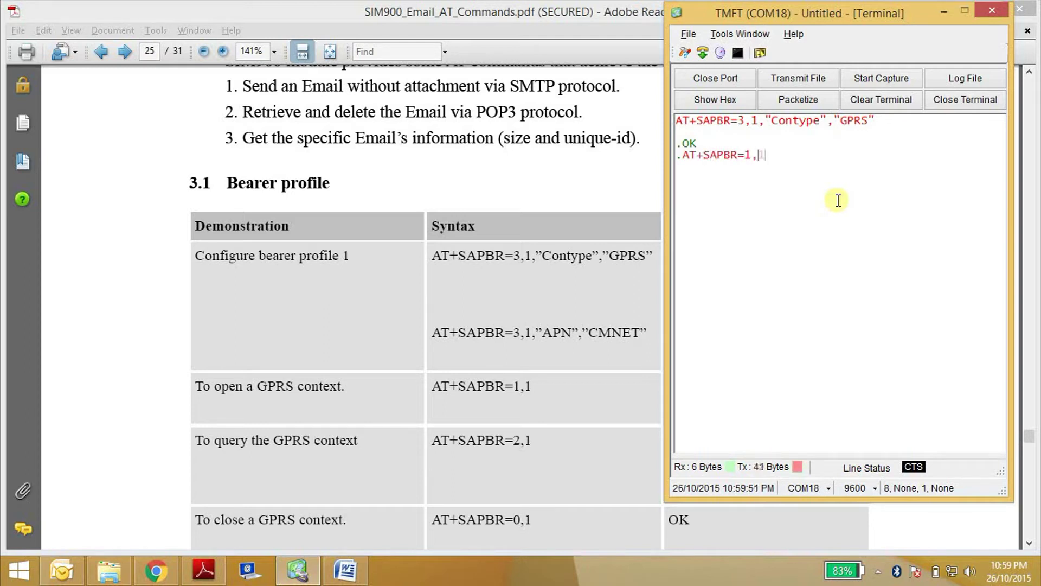
type("1")
key("Return")
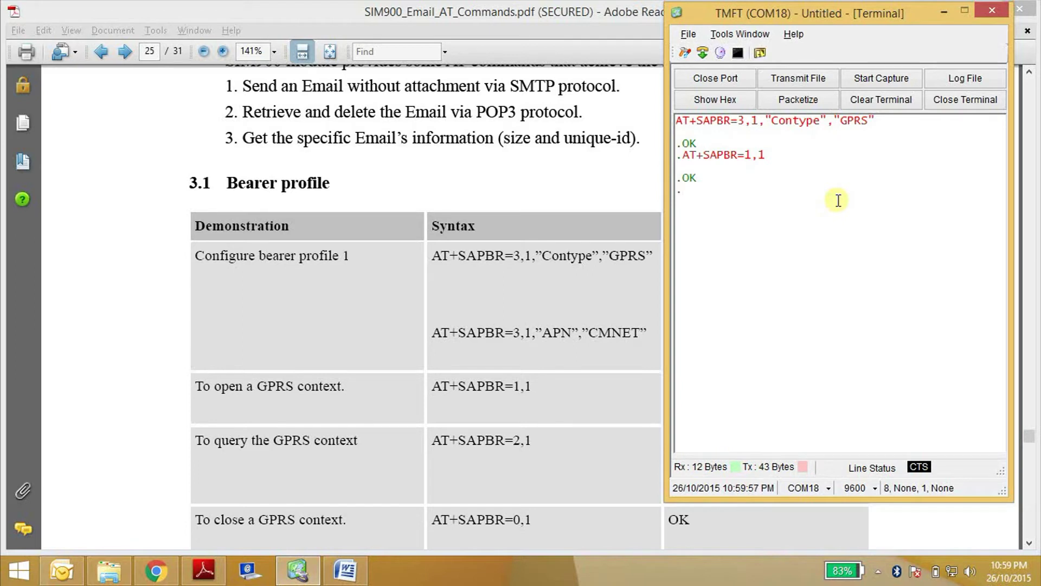
type("AT+SAP")
type("BR=2")
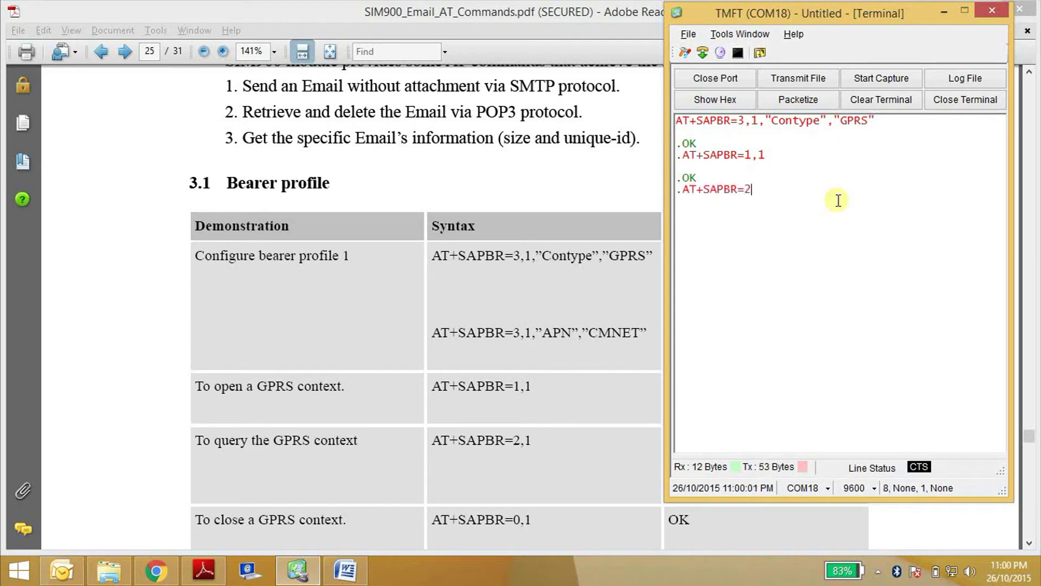
type(",1")
key("Return")
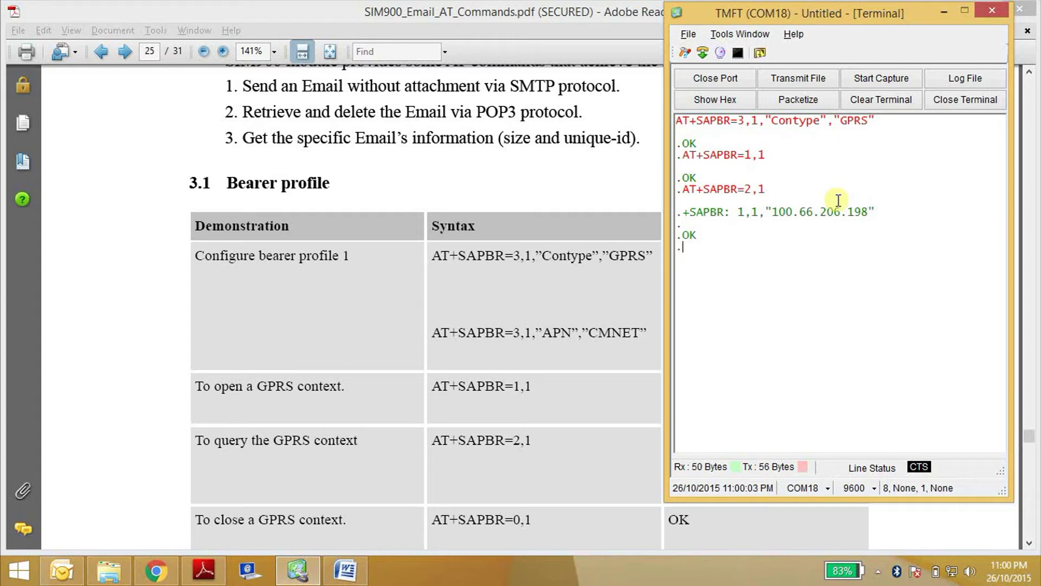
left_click(580, 311)
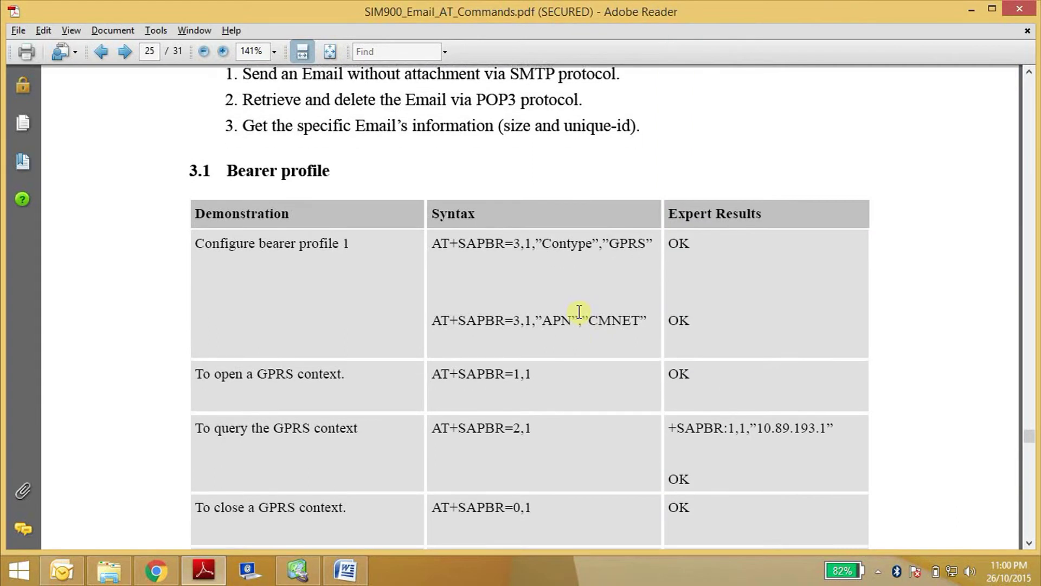
scroll(579, 312, "down", 2)
scroll(579, 311, "down", 3)
scroll(577, 312, "down", 2)
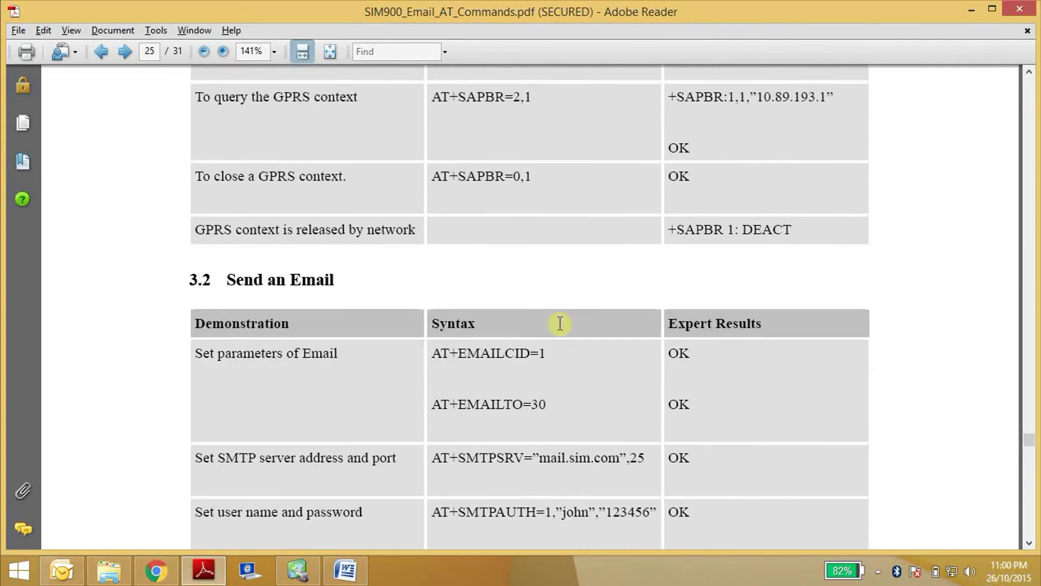
scroll(558, 326, "down", 1)
scroll(559, 325, "down", 2)
scroll(560, 323, "down", 1)
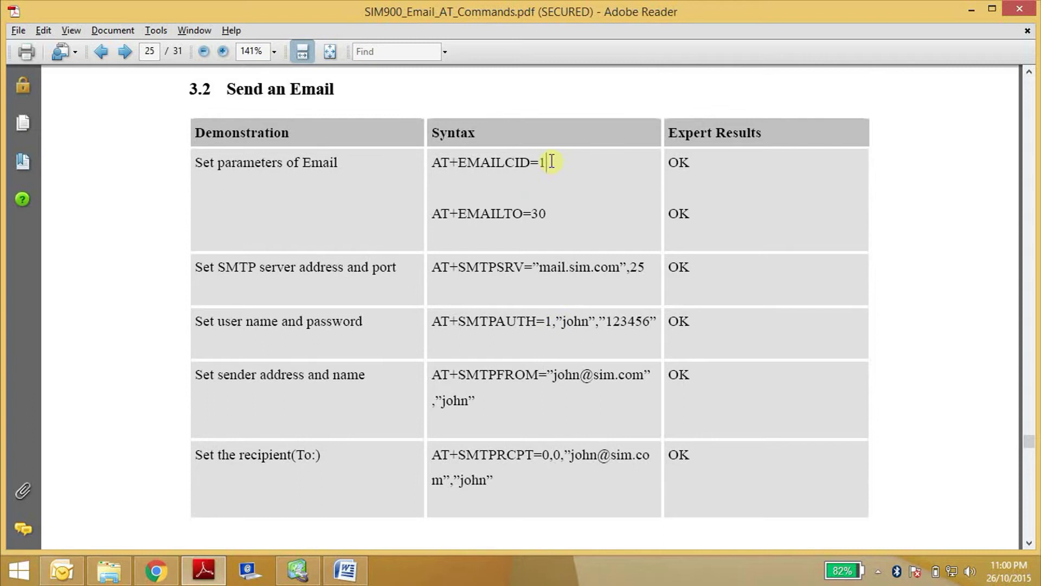
Step: Set email context ID 1 and a 30-second timeout with AT+EMAILCID and AT+EMAILTO
key("alt+Tab")
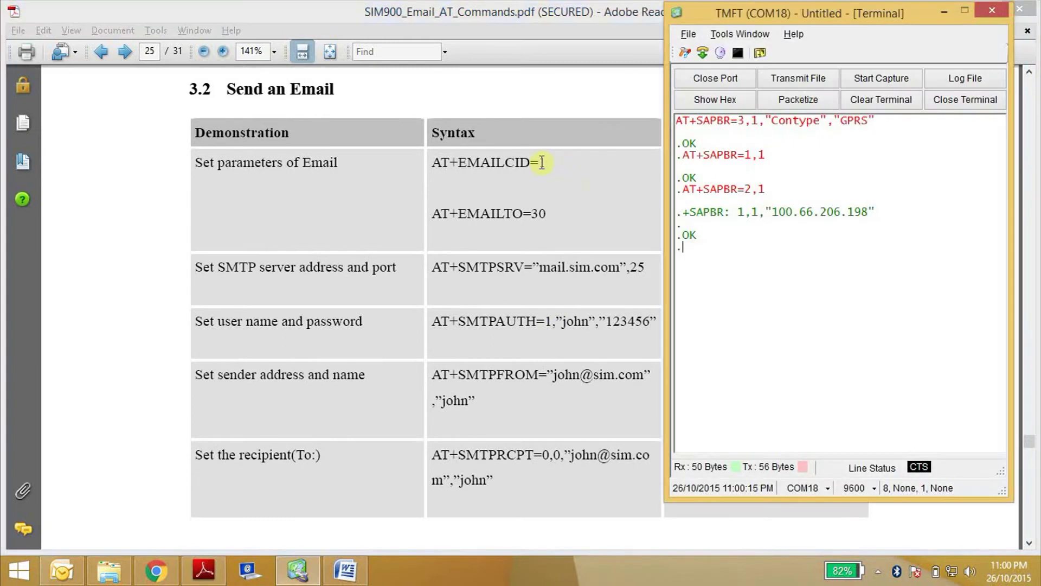
type("AT")
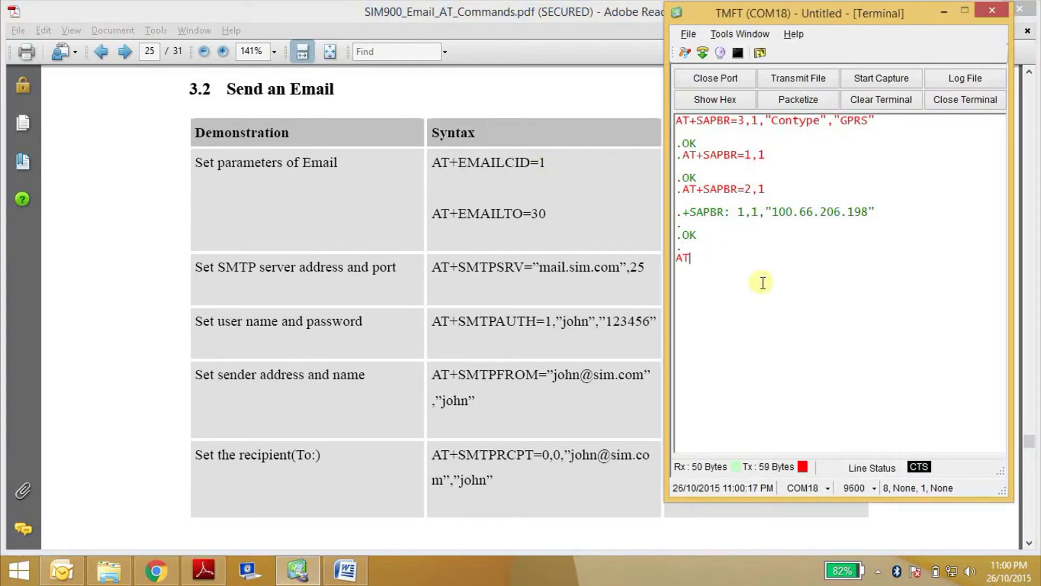
type("+EMAIL")
type("CID=")
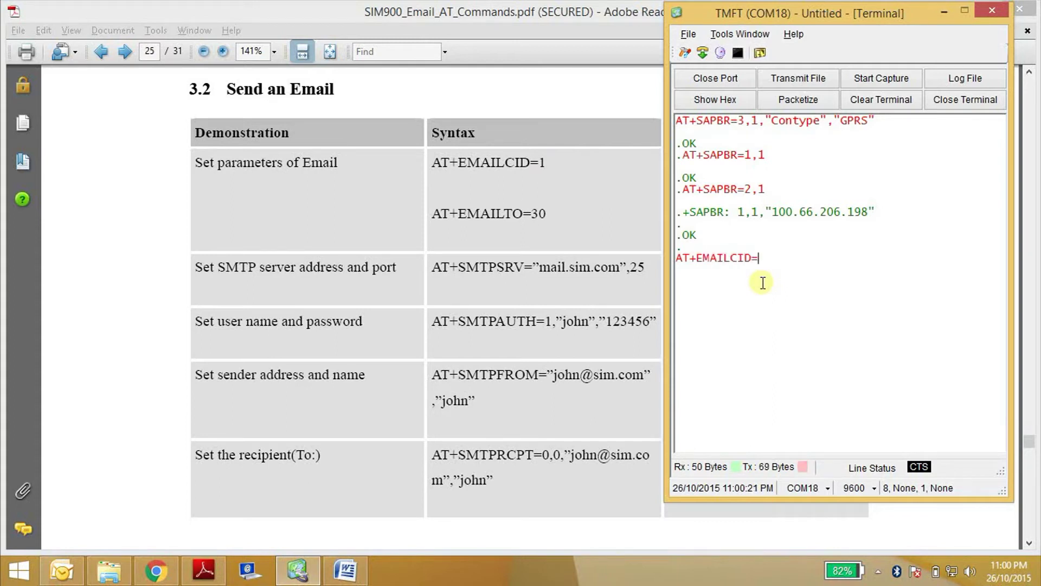
type("1")
key("Return")
type("AT+")
type("EMAILC")
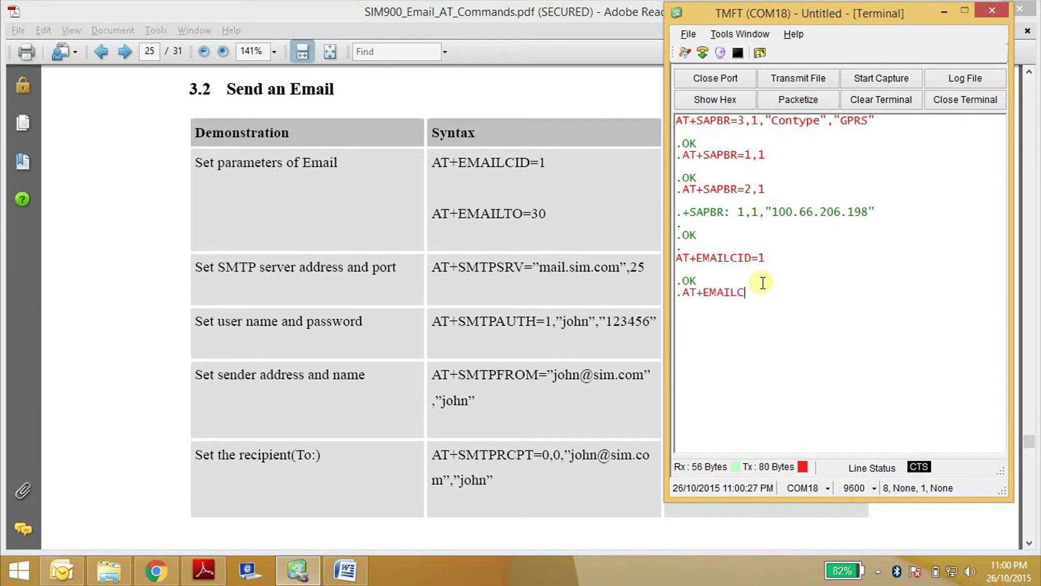
type("ID=")
type("30")
key("Return")
type("A")
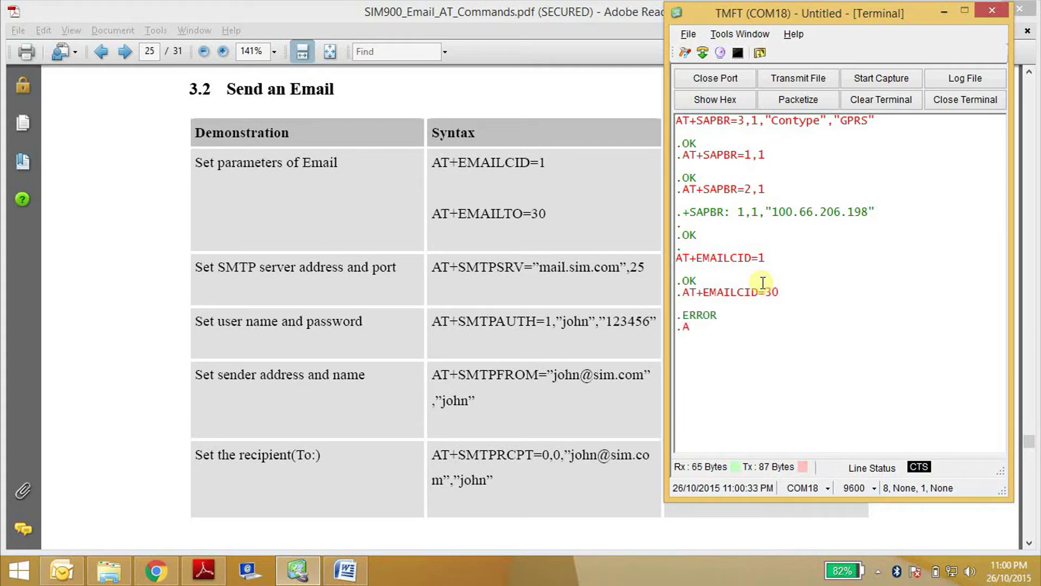
type("T+EMAIL")
type("TO=")
type("30")
key("Return")
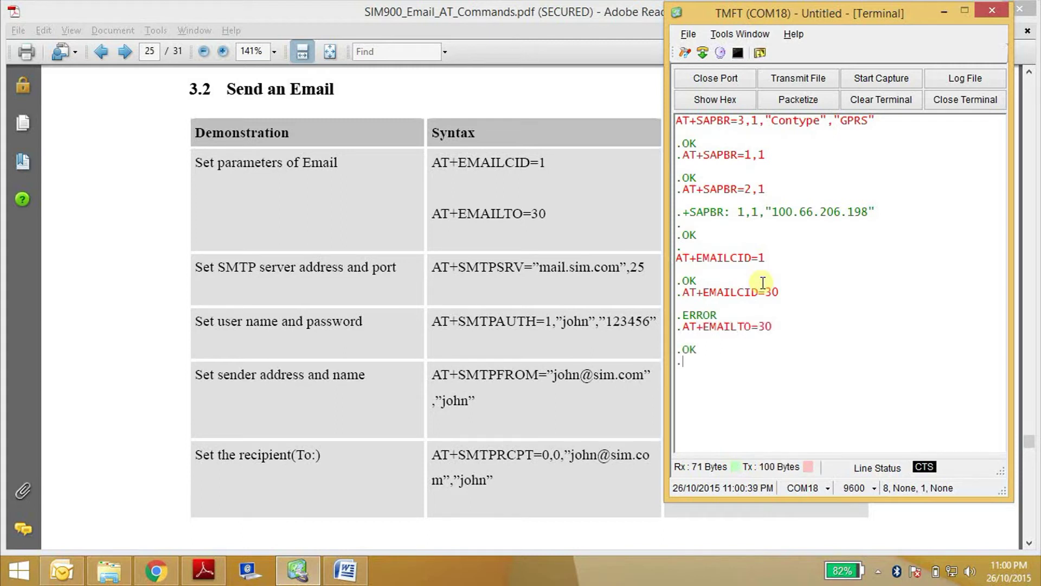
left_click(476, 266)
left_click_drag(475, 265, 642, 267)
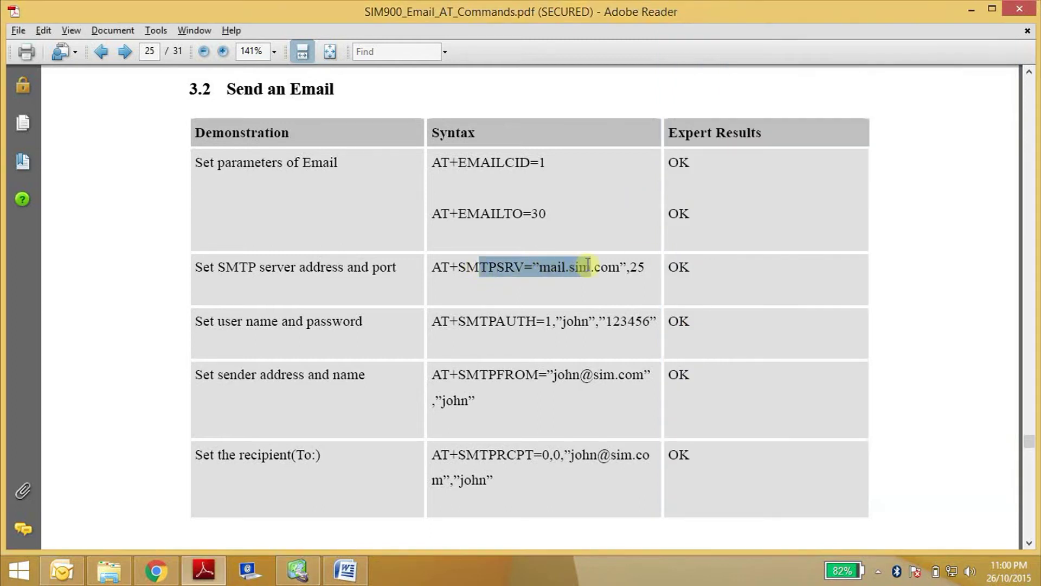
left_click(638, 266)
scroll(636, 269, "down", 1)
scroll(635, 269, "down", 1)
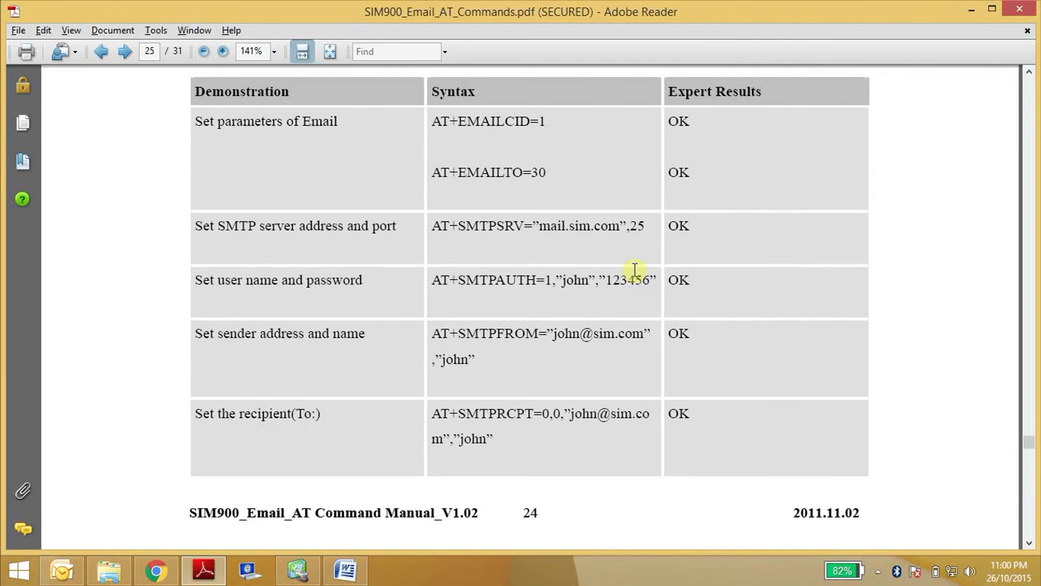
Step: Recheck cPanel's outgoing server mail.marsinnovations.in and SMTP port 25
left_click(649, 225)
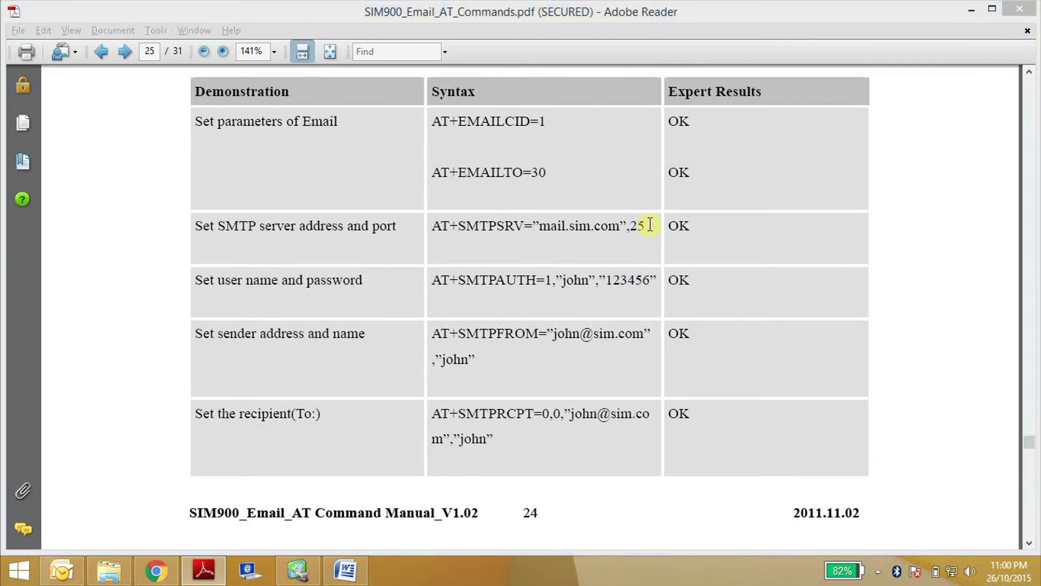
key("alt+Tab")
key("alt+Tab")
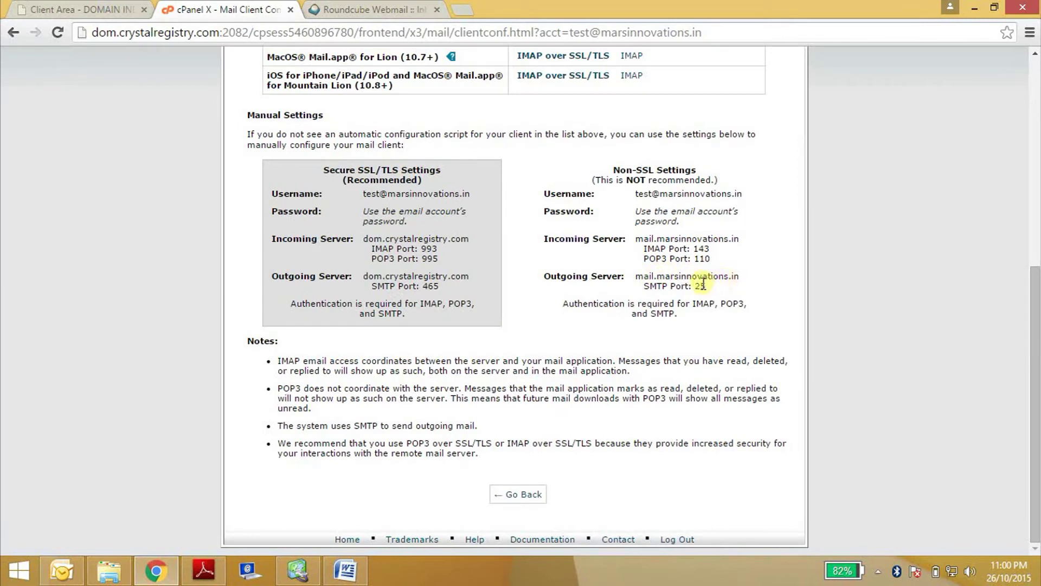
key("alt+Tab")
key("alt+Tab")
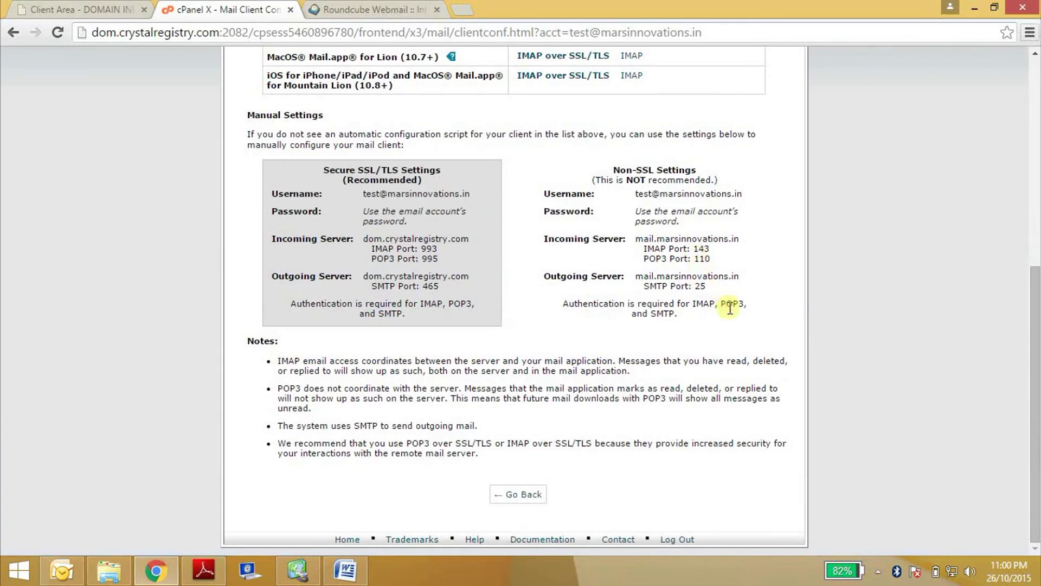
key("alt+Tab")
key("Tab")
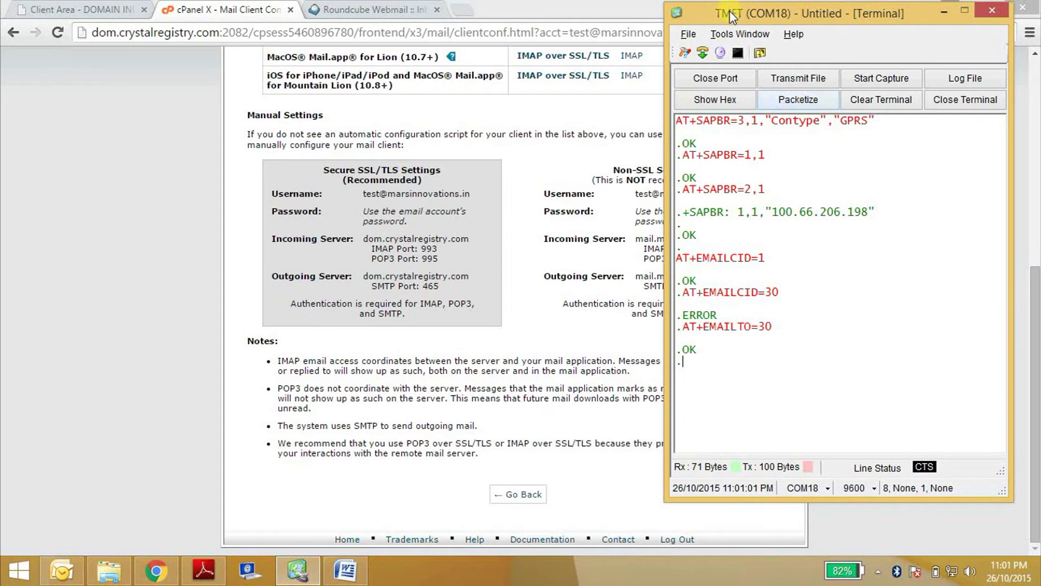
mouse_move(730, 13)
left_mouse_down()
mouse_move(819, 14)
mouse_move(787, 10)
left_mouse_up()
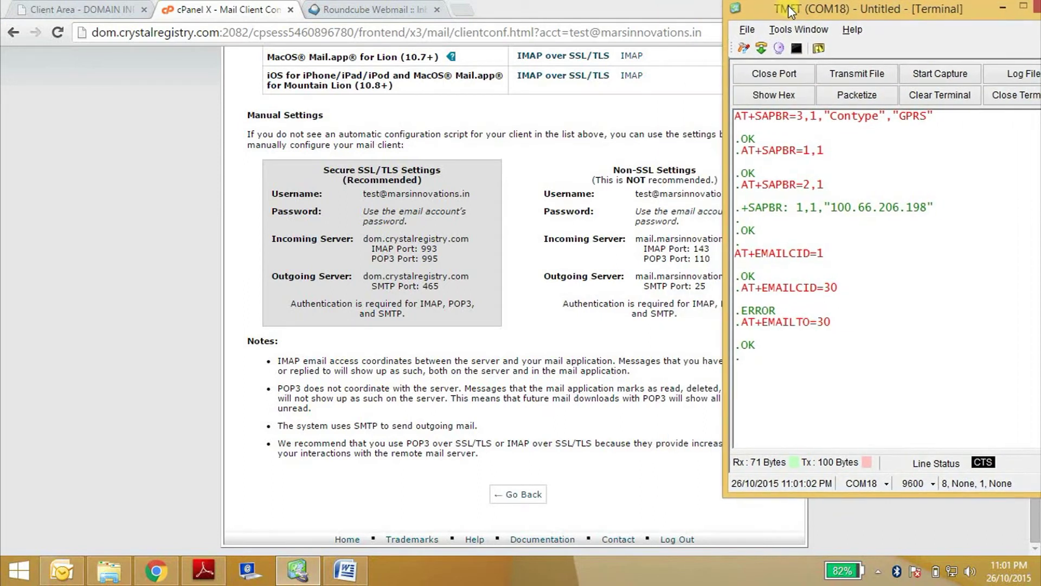
Step: Send AT+SMTPSRV="mail.marsinnovations.in",25 and get OK
key("alt+Tab")
key("Tab")
key("alt+Tab")
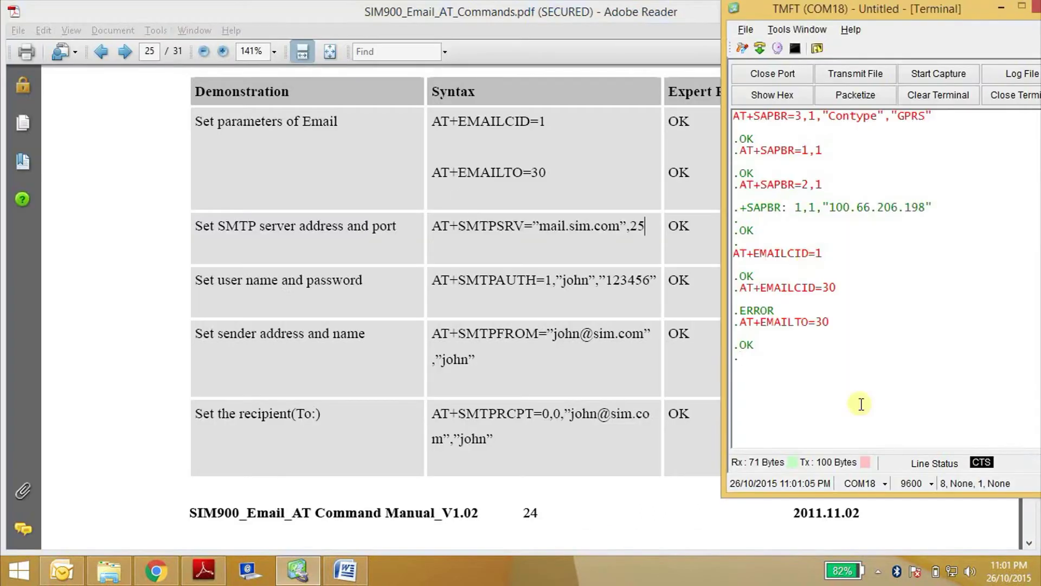
key("Return")
type("AT")
type("+SM")
type("TPSR")
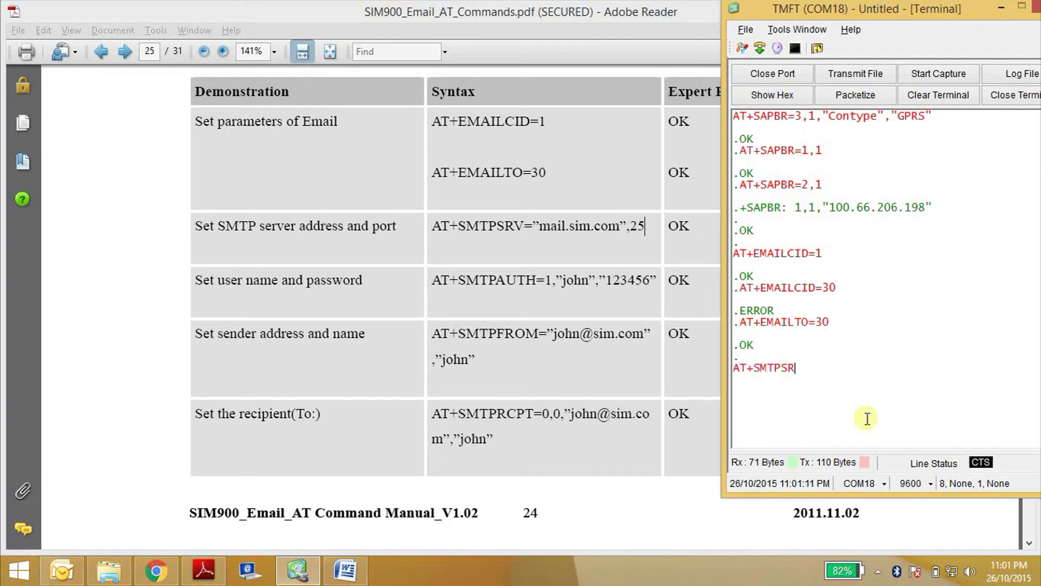
type("V=")
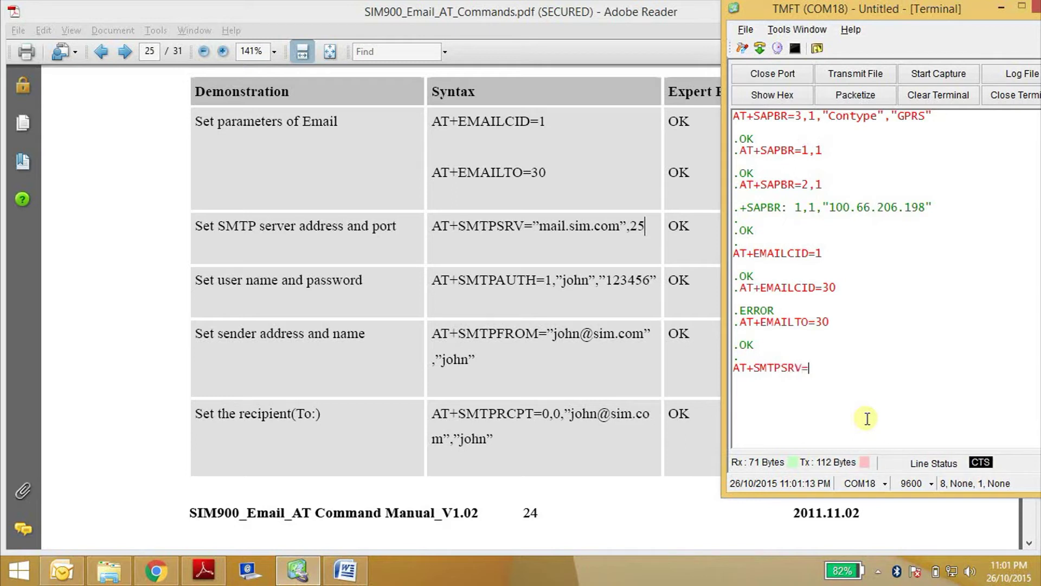
type("\"ma")
type("il.")
type("marsin")
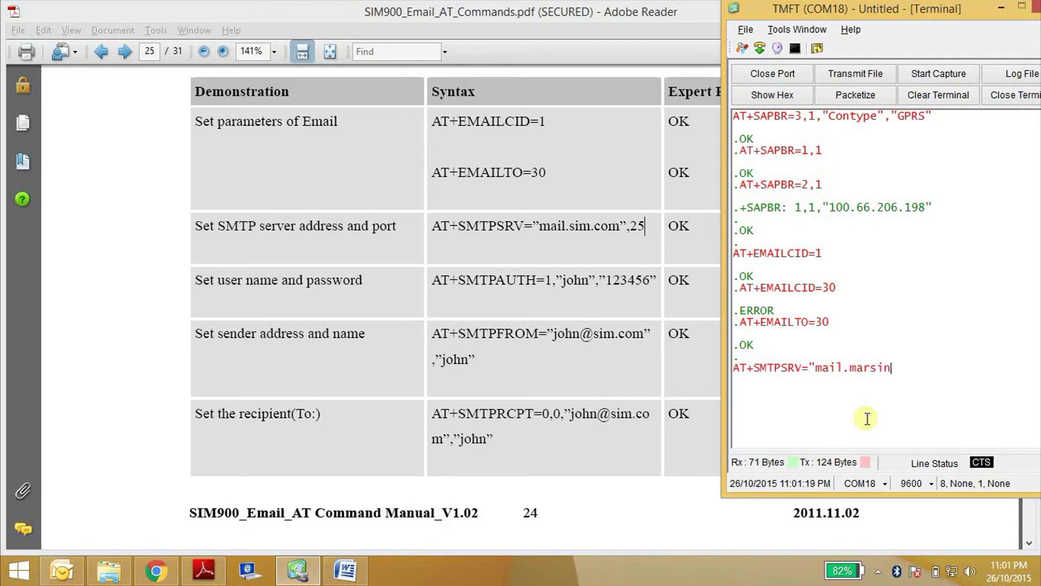
type("novations")
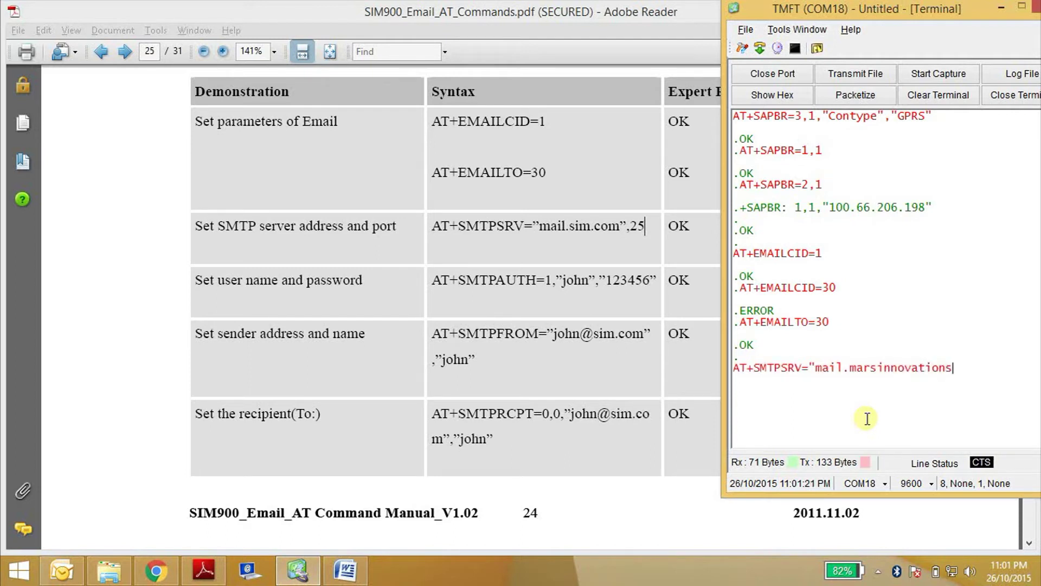
type("s.in\"")
type(",")
type("25")
key("Return")
type("AT+S")
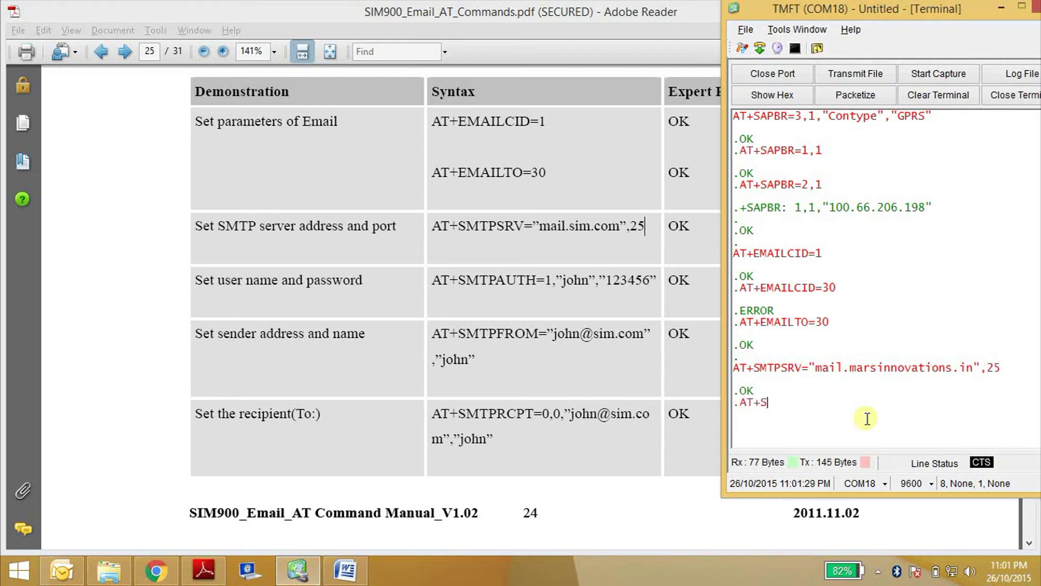
type("MTPA")
type("UTH")
type("=")
type("1,")
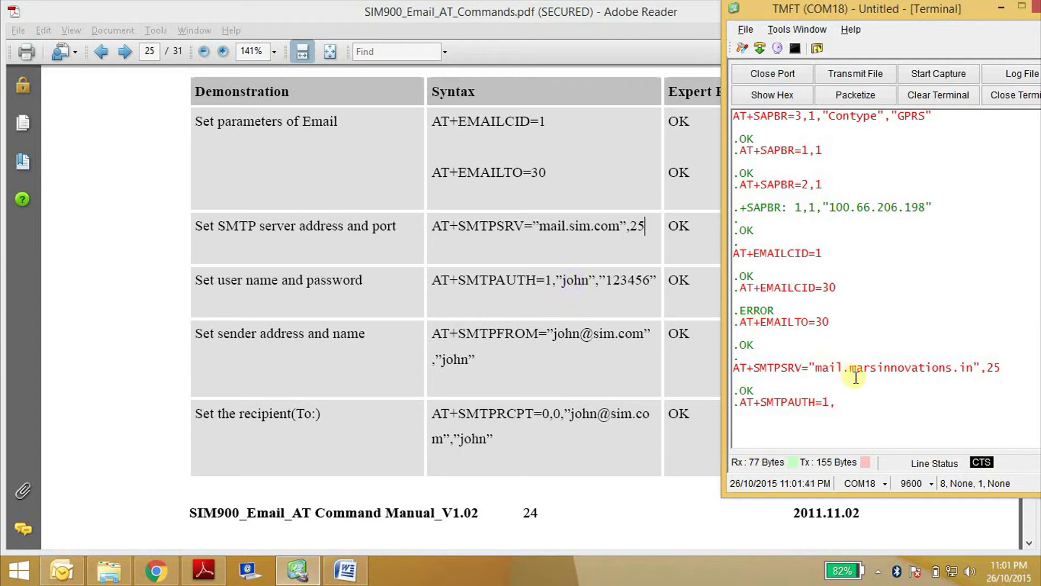
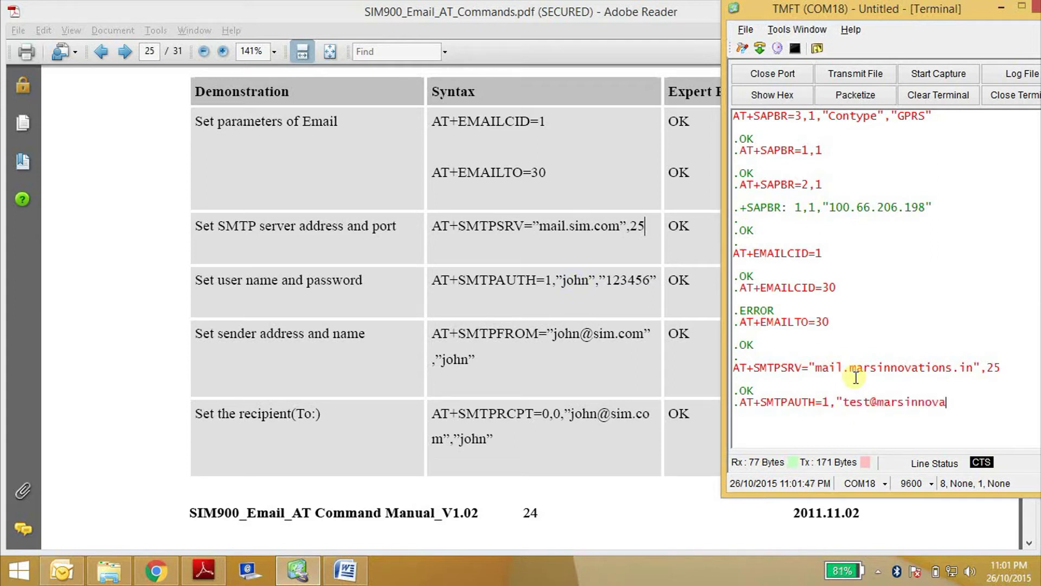
type("\"")
type(",")
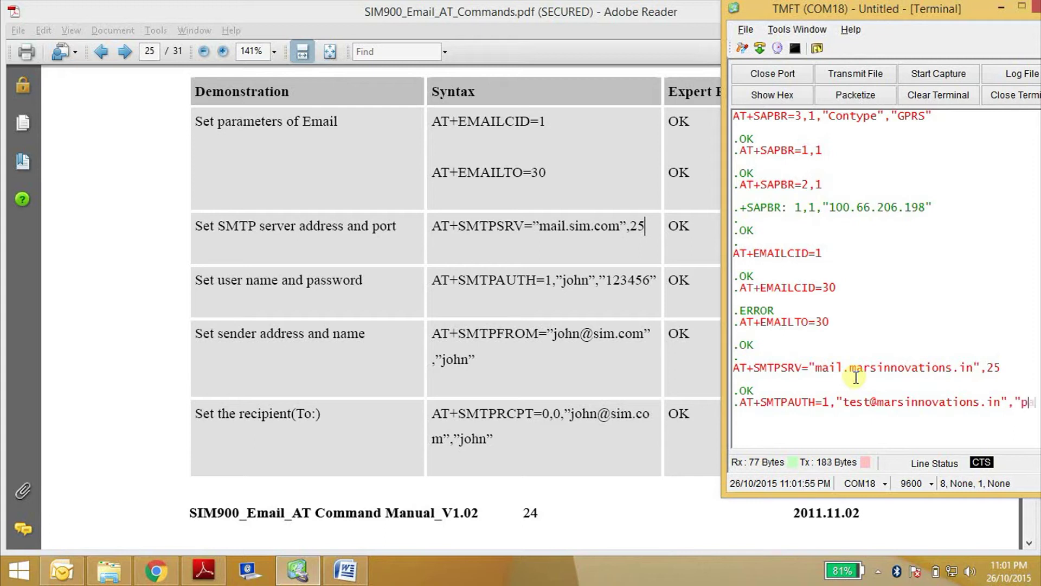
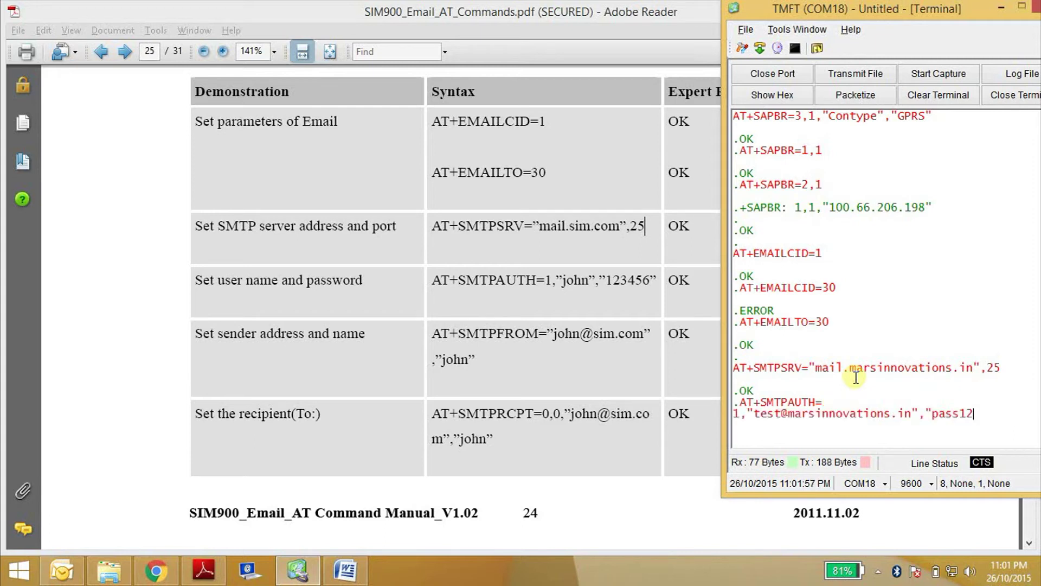
key("Return")
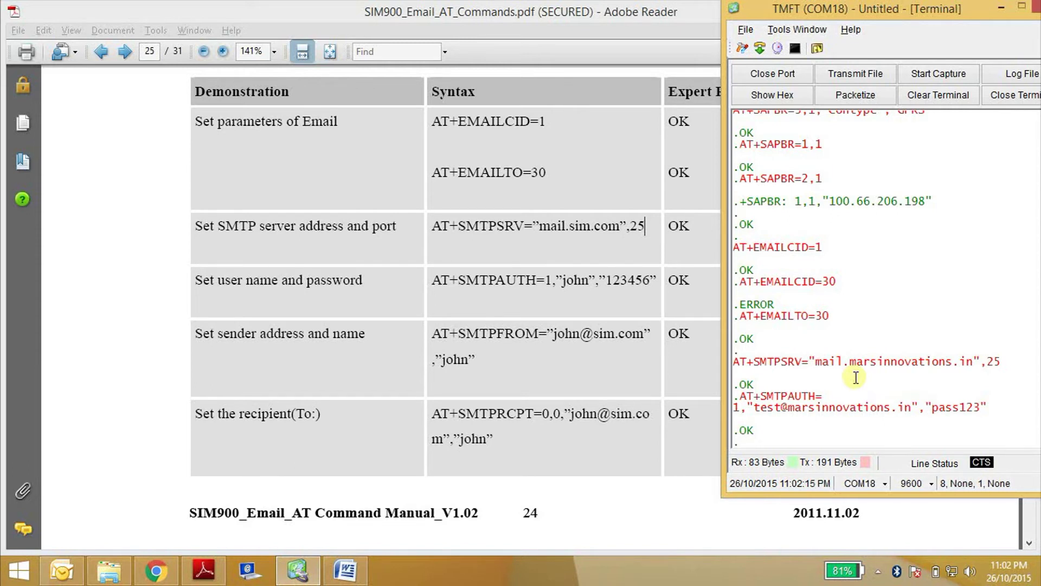
key("Return")
type("AT+")
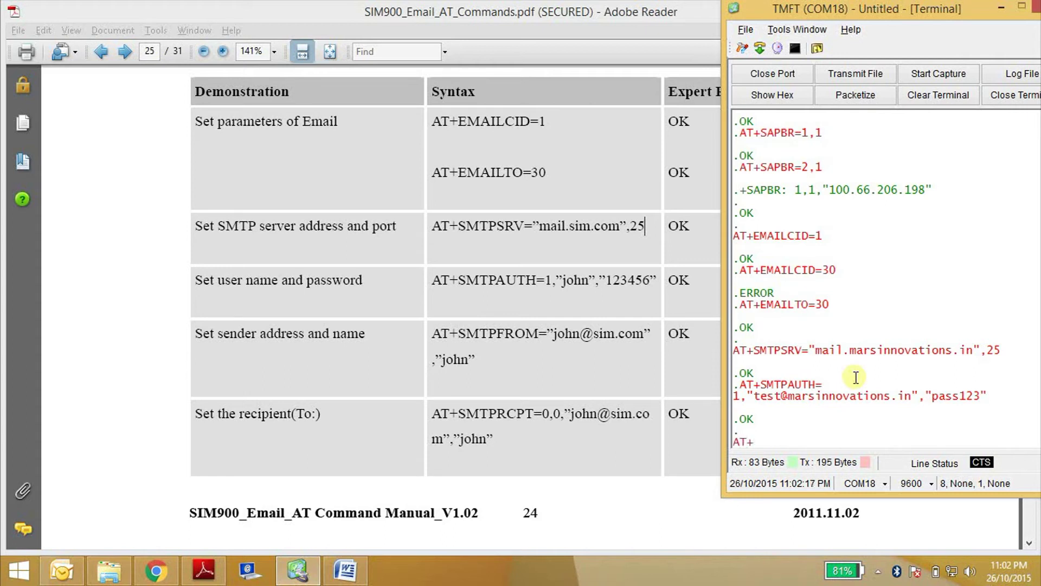
type("S")
type("MTPFROM")
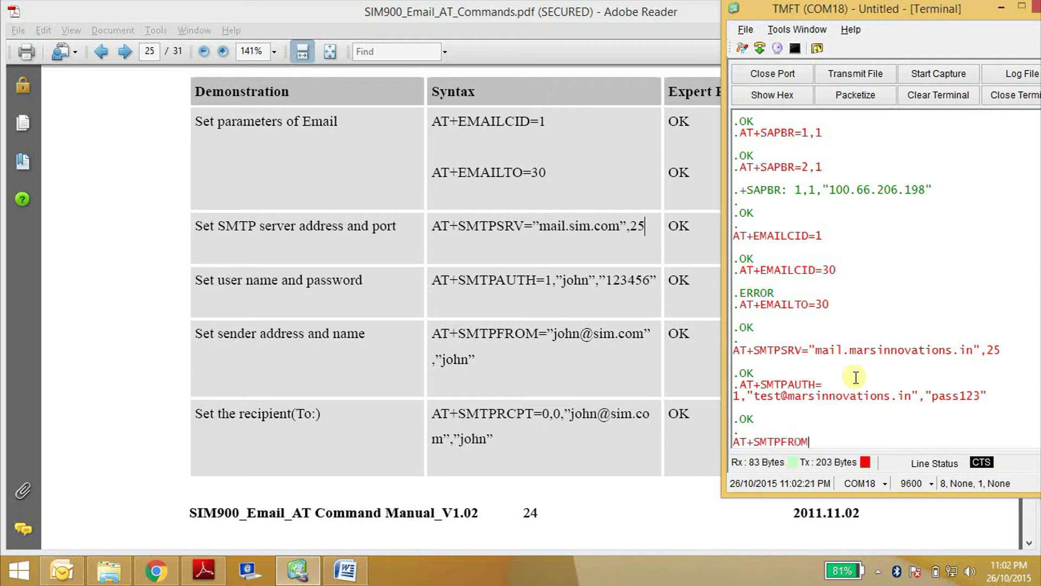
type("=")
type("\"")
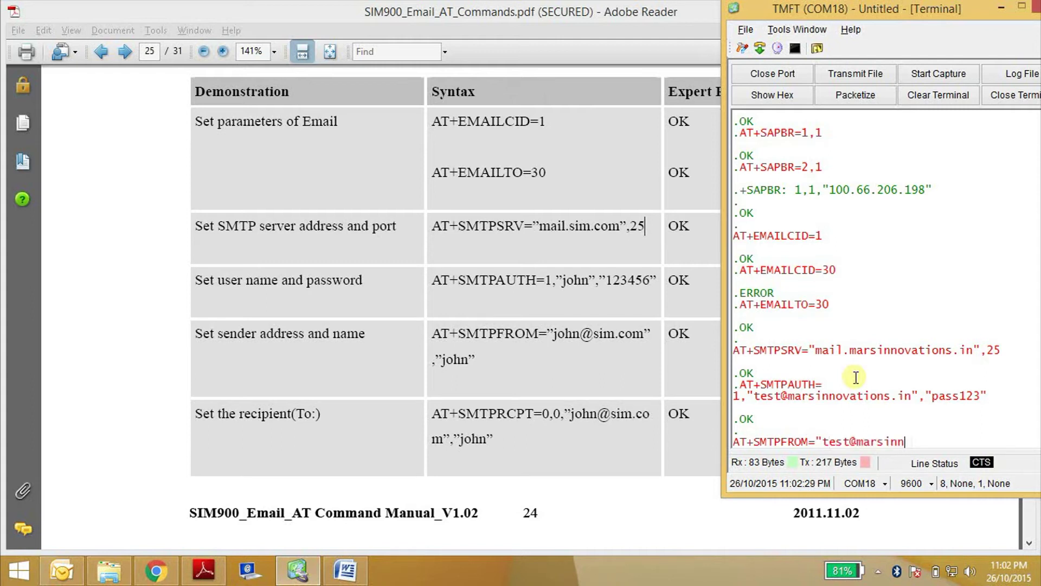
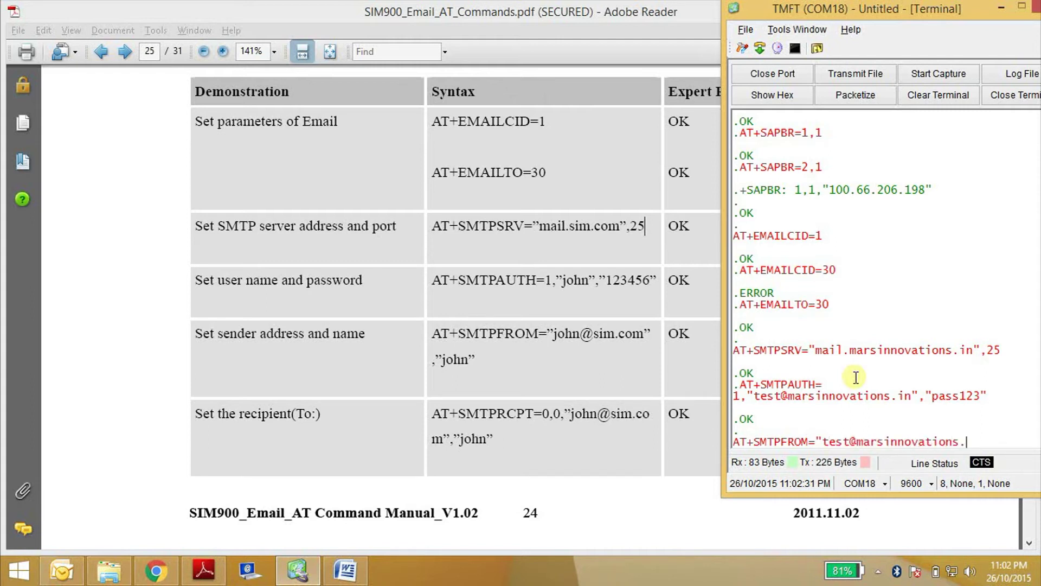
type(",\"")
type("Test\"")
key("Return")
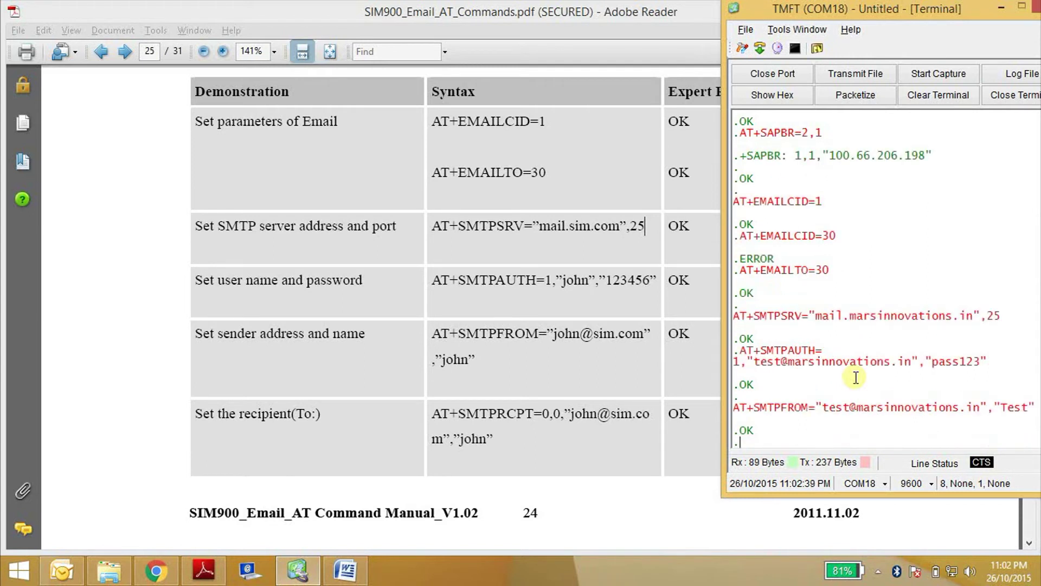
type("AT+S")
type("M")
type("TP")
type("RCPT")
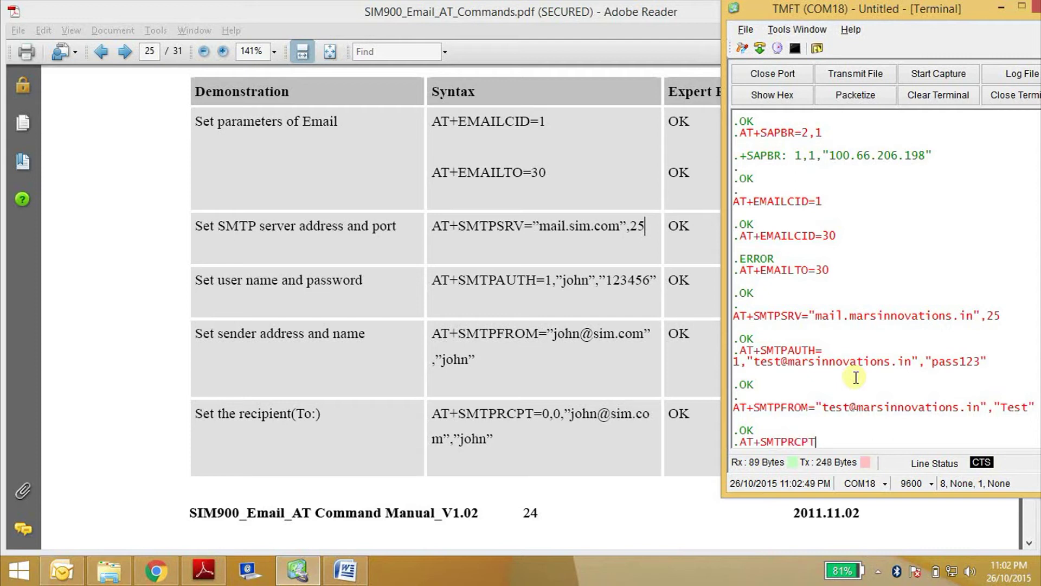
type("=")
type("0,0,")
type("\"")
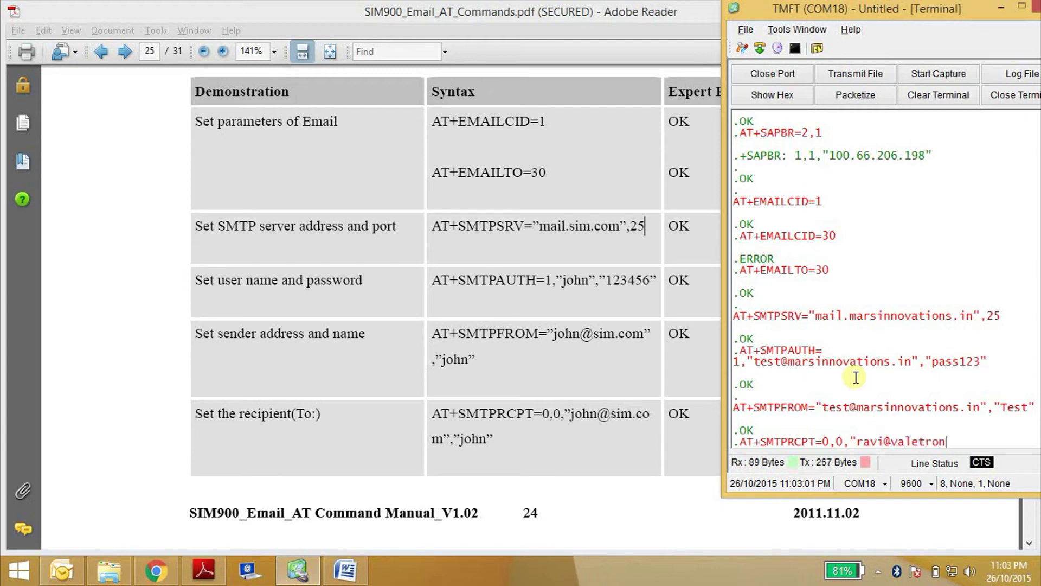
type("\",")
type("Ra")
key("Return")
type("A")
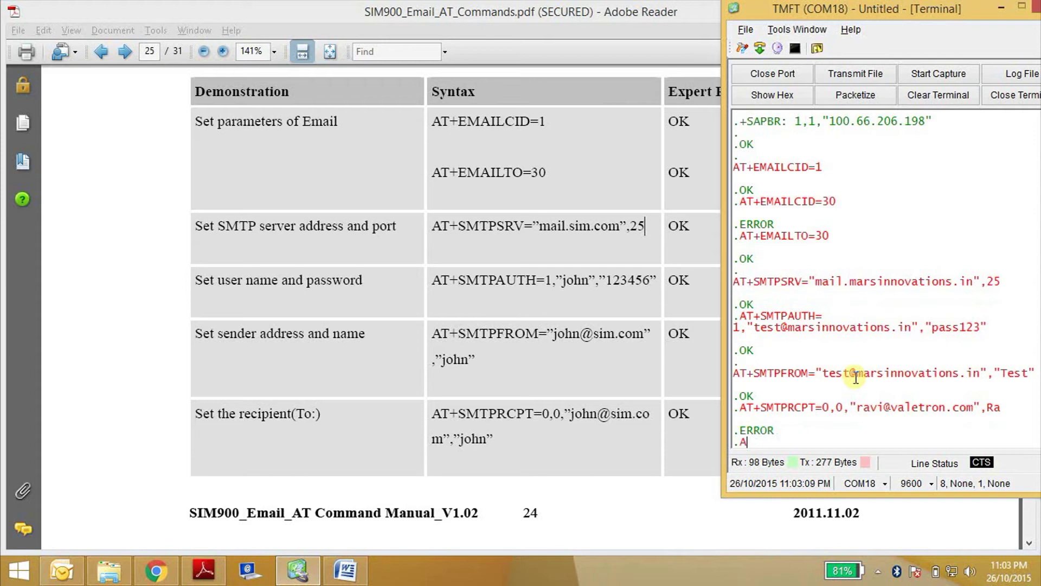
type("T+SMTPR")
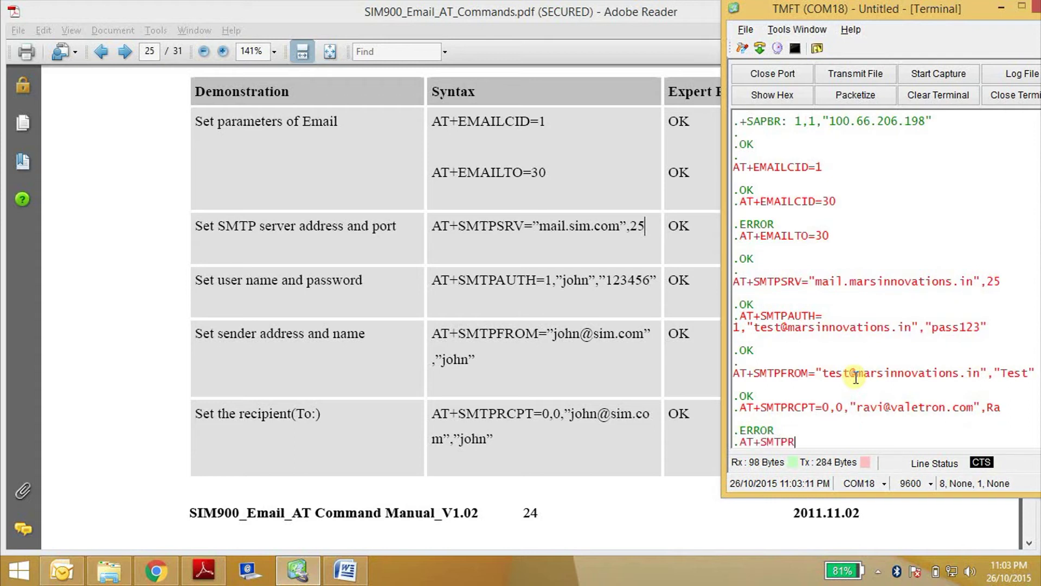
type("CPT=")
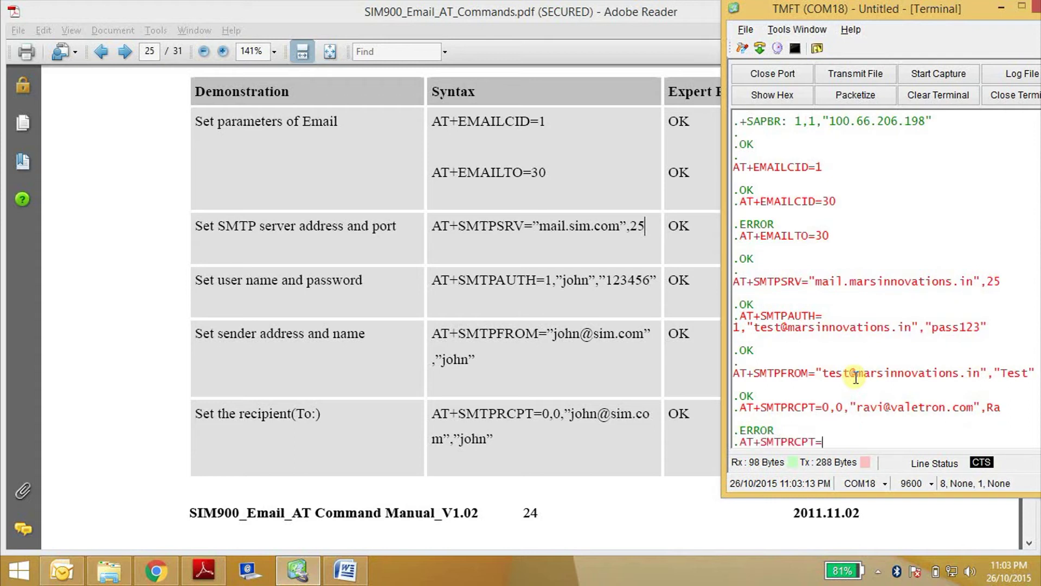
type("0,0")
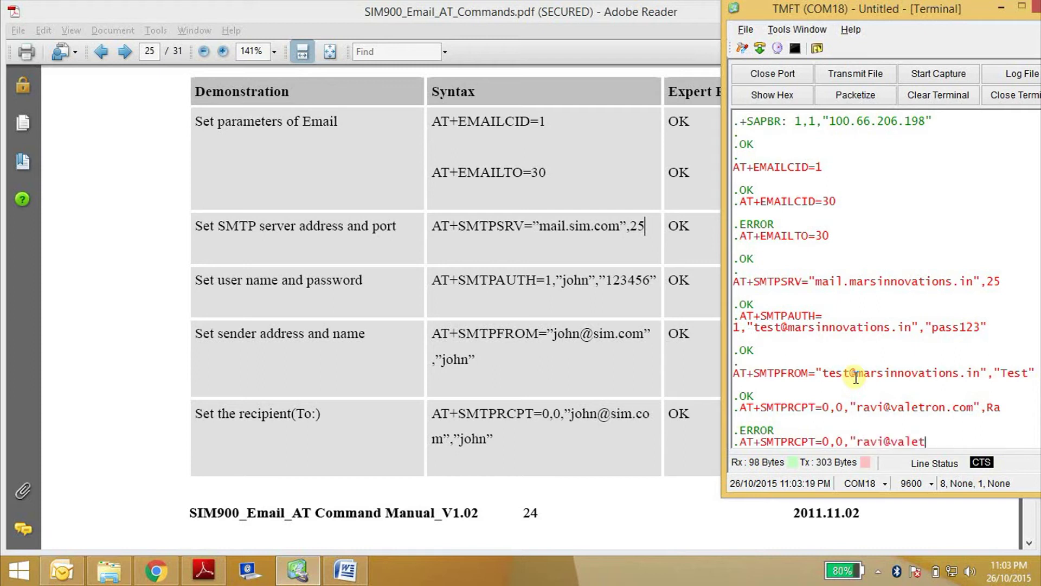
type("\",")
type("\"")
type("Ravi\"")
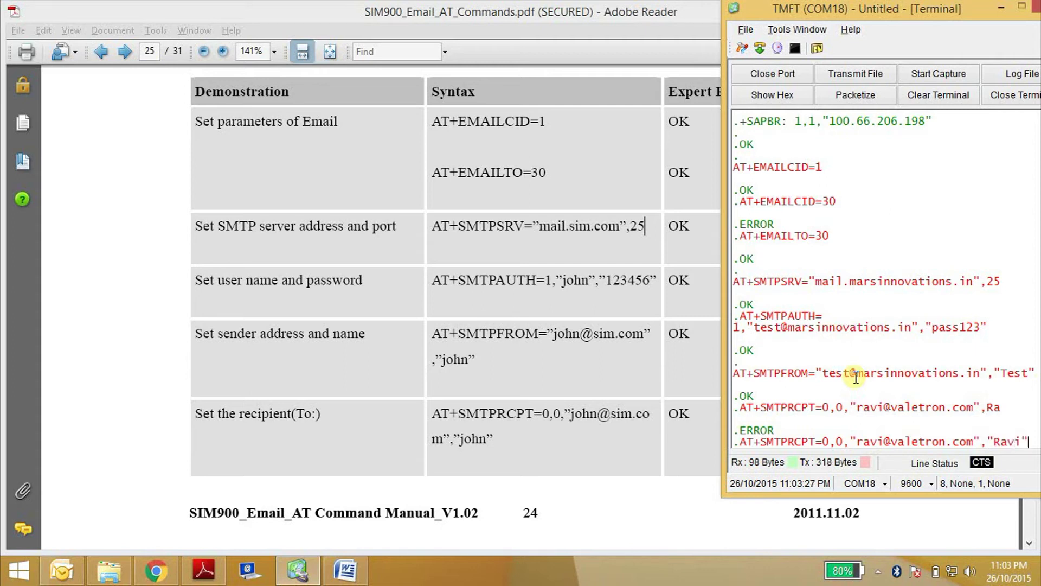
key("Return")
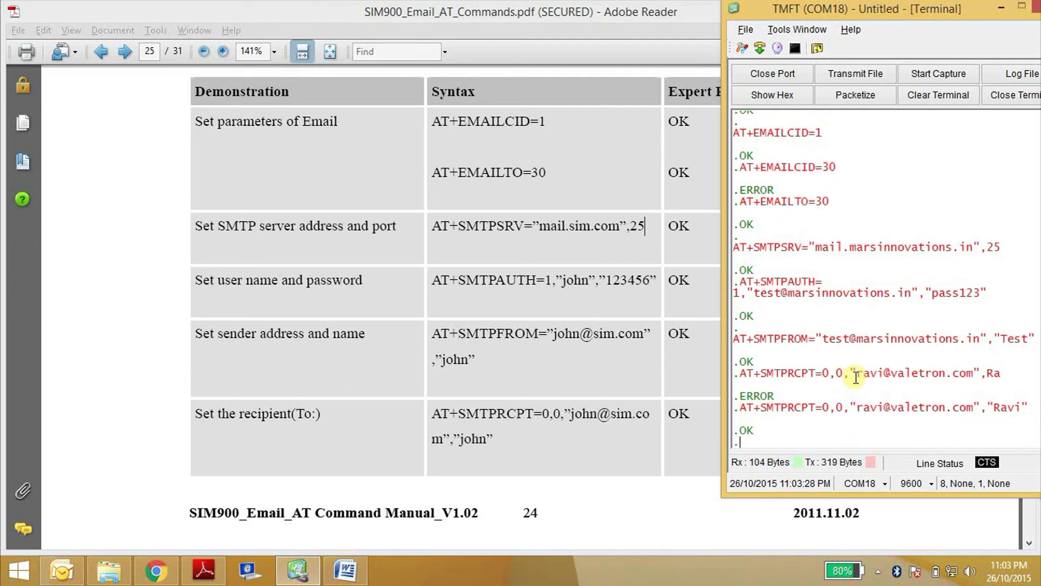
left_click(544, 342)
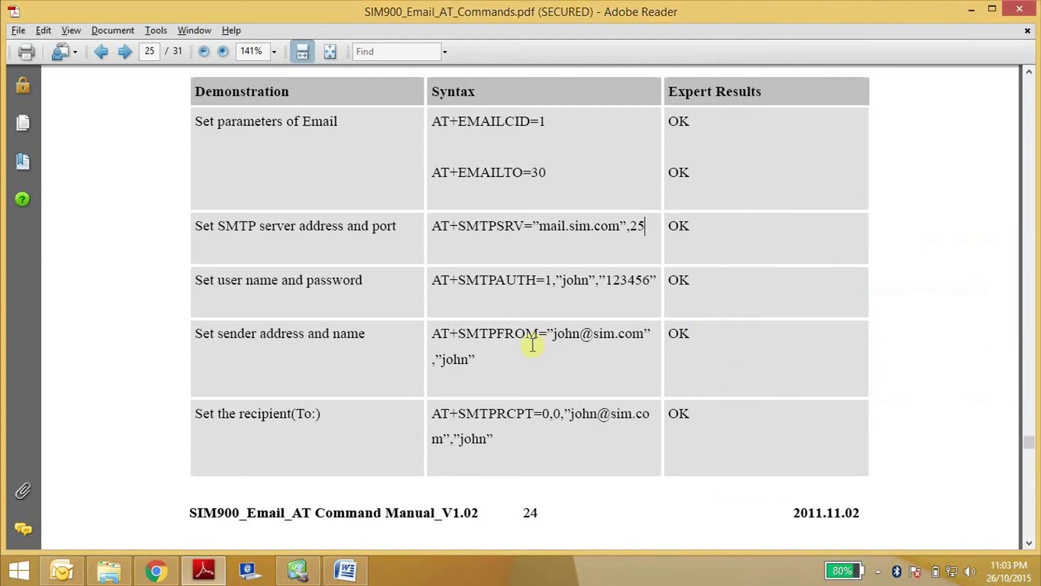
scroll(533, 344, "down", 2)
scroll(532, 344, "down", 1)
scroll(549, 337, "down", 3)
scroll(548, 336, "down", 3)
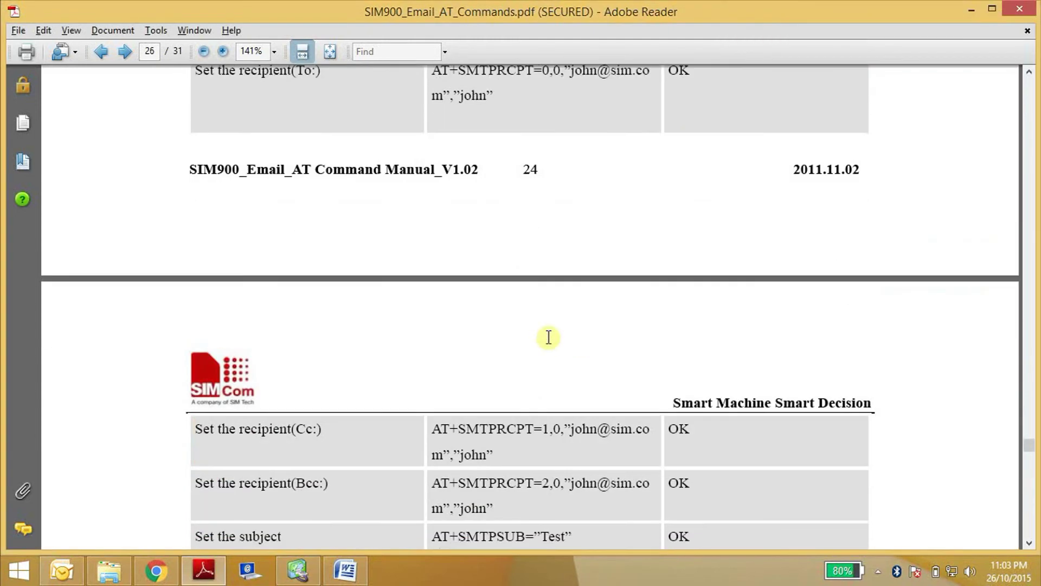
scroll(549, 337, "down", 3)
scroll(549, 338, "down", 2)
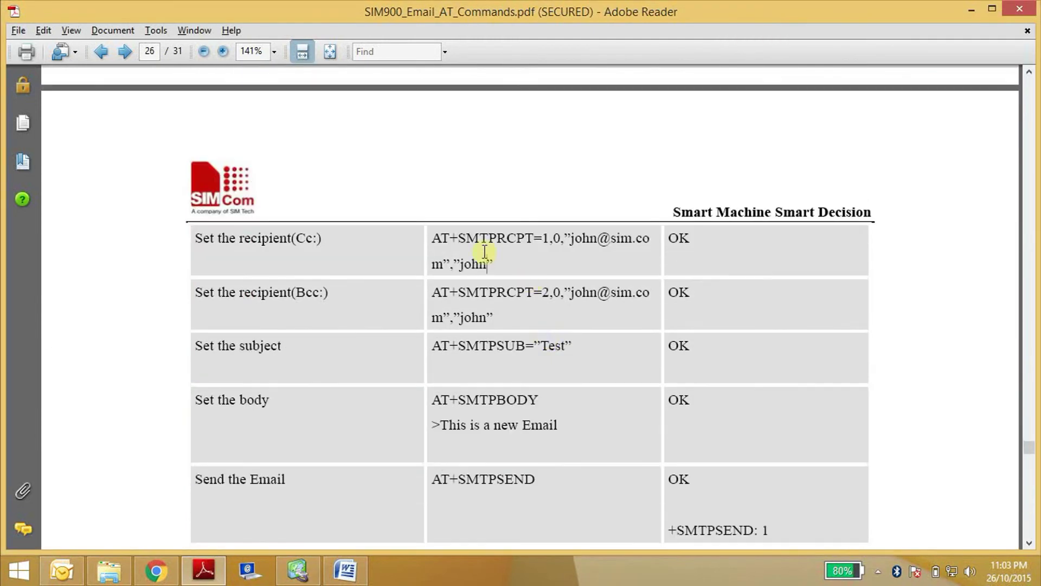
key("alt+Tab")
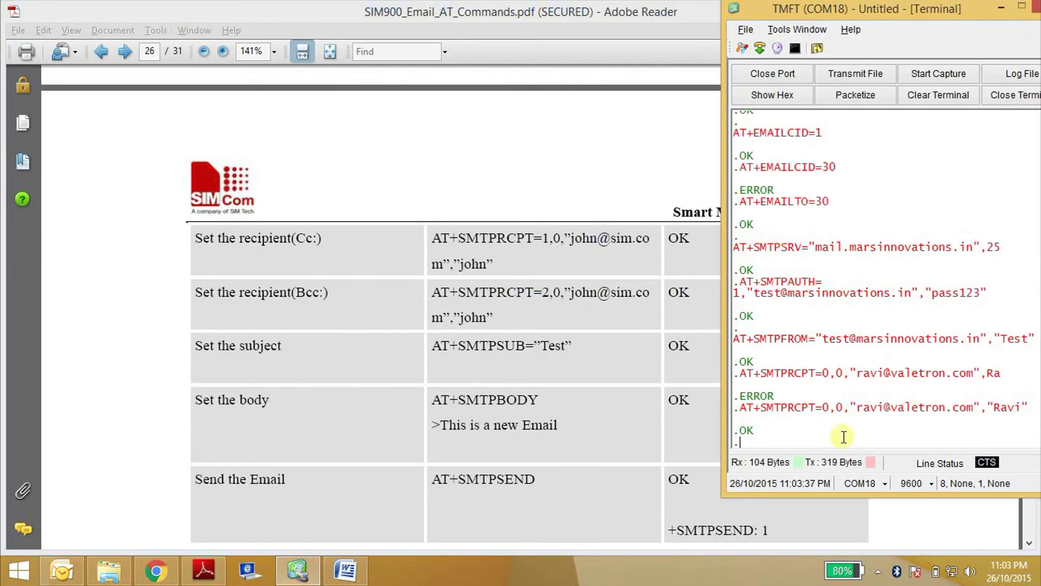
type("AT+S")
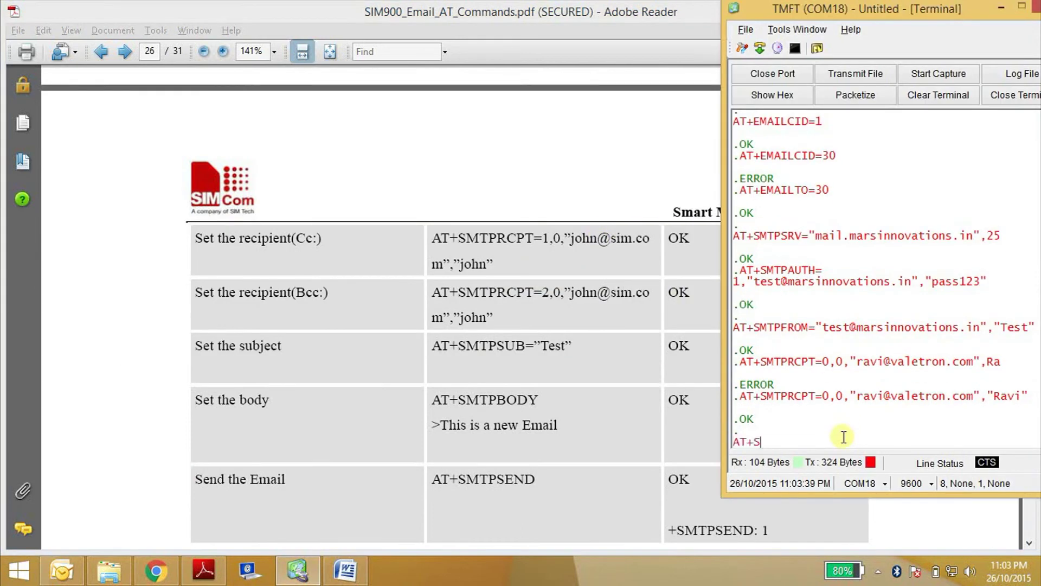
type("MTP")
type("RCPT=")
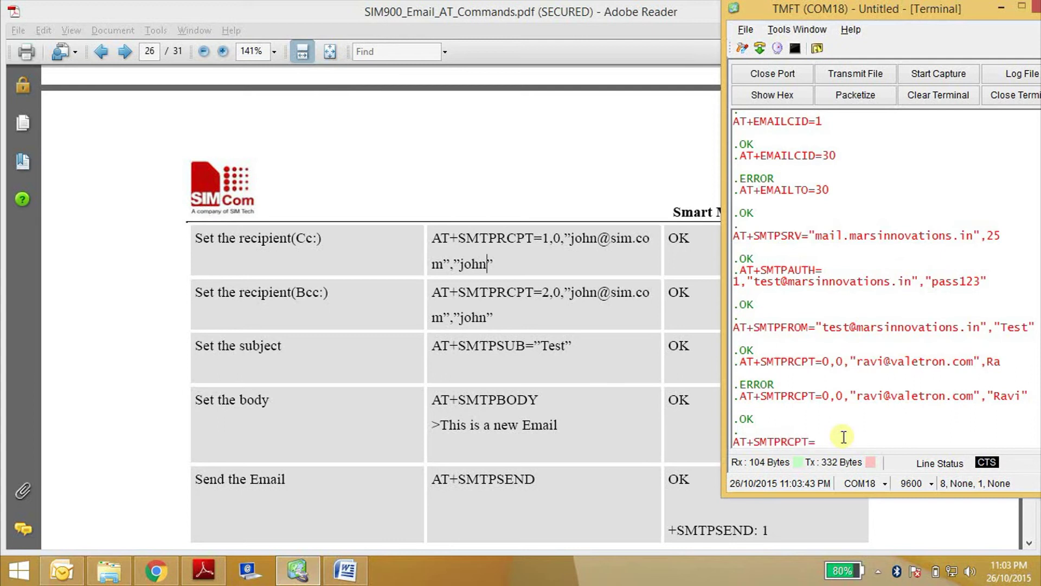
type("1,0")
type(",\"")
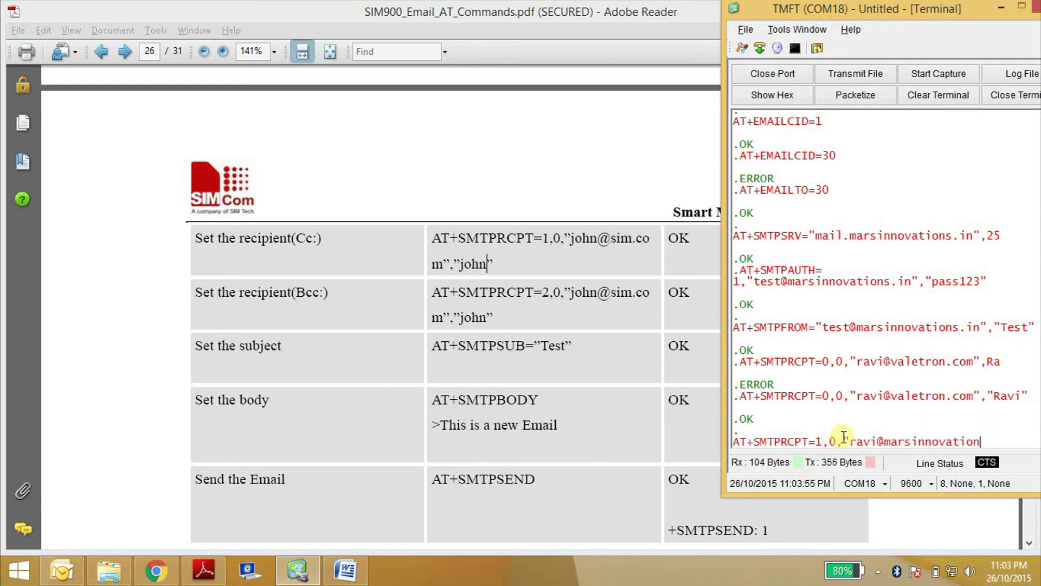
type("\",")
type("\"Ravi")
type("\"")
key("Return")
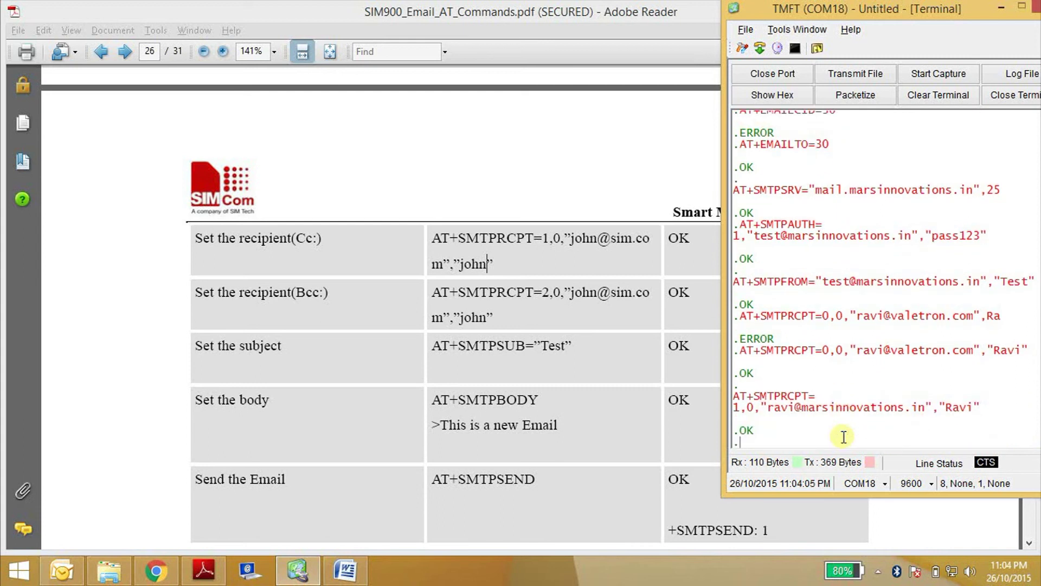
type("AT+S")
type("MTPRCPT")
type("=")
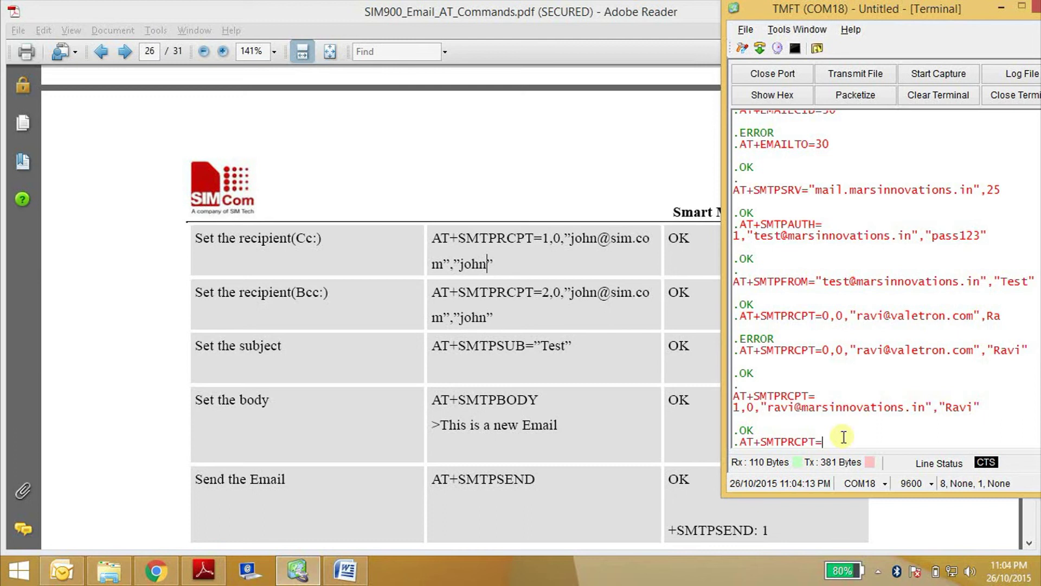
type("2,0,")
type("\"")
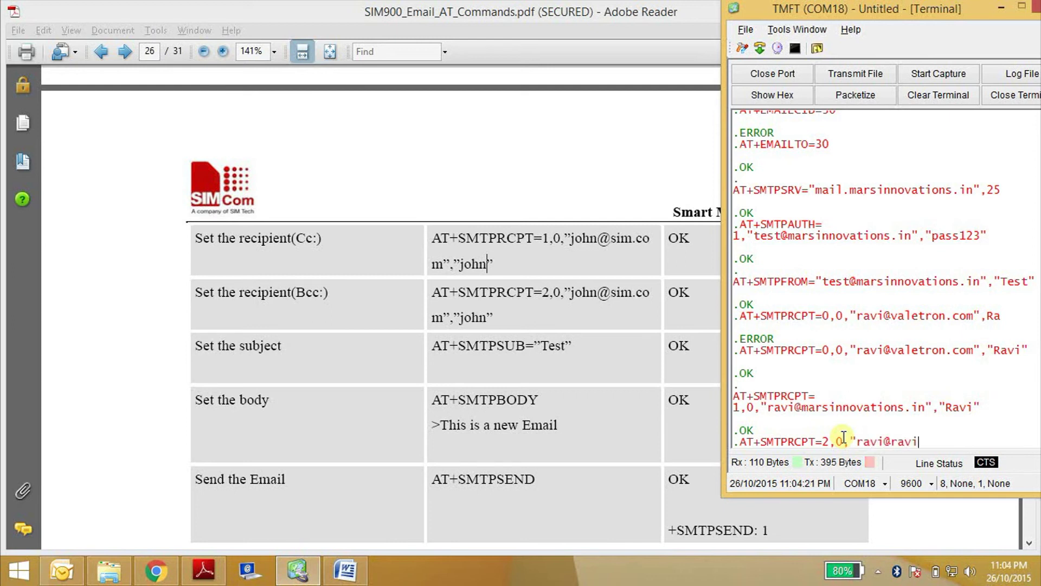
type("\"")
type(",")
type("\"Ravi\"")
key("Return")
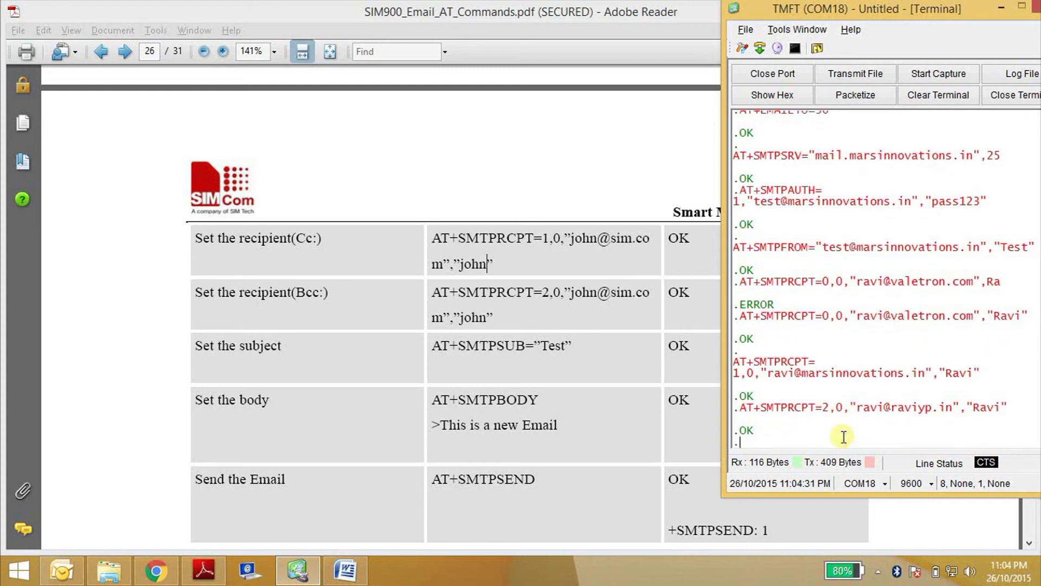
type("A")
type("T+SMTP")
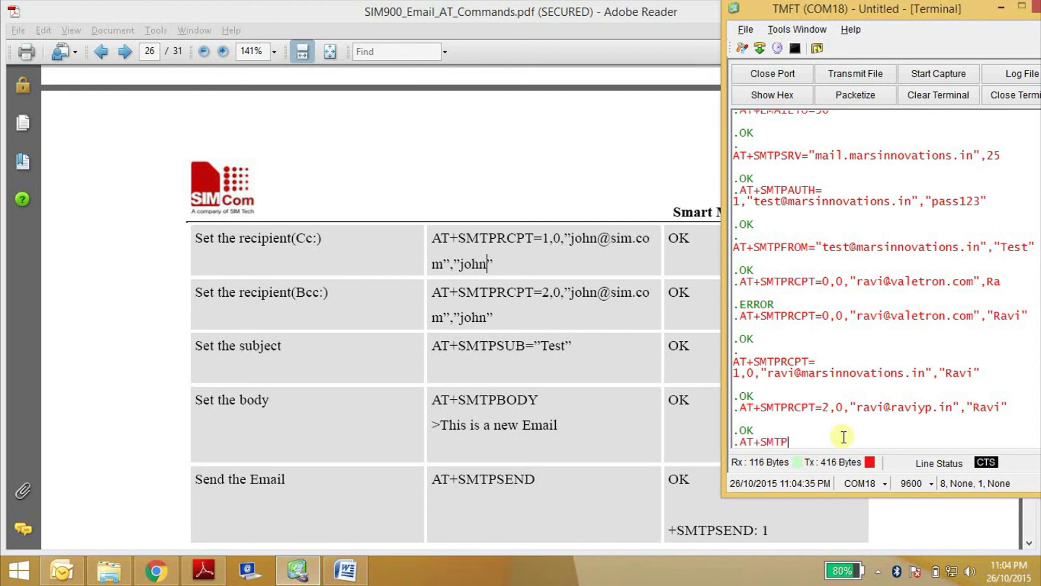
type("SUB=")
type("\"")
type("MySub")
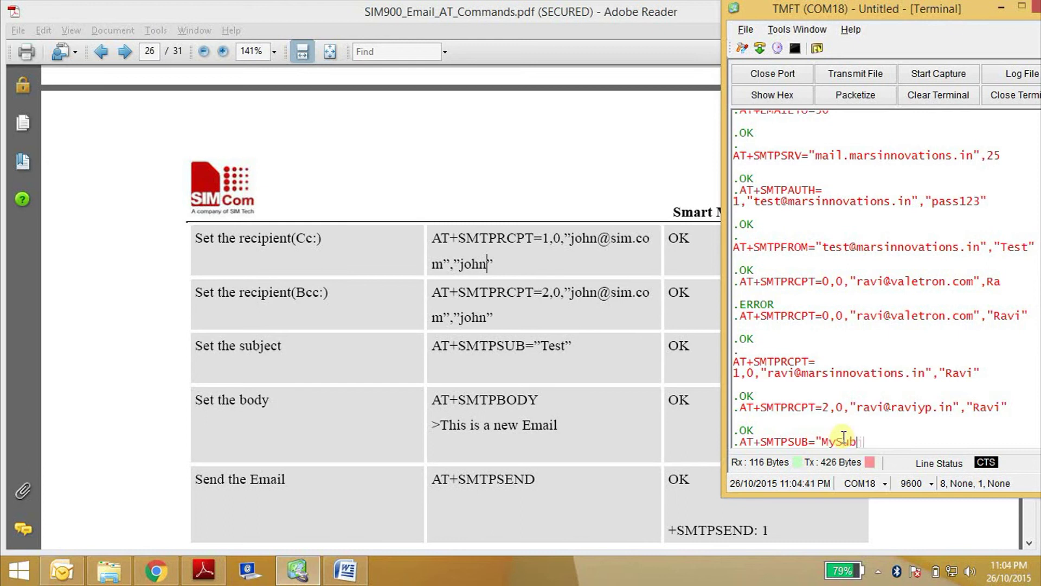
type("ject\"")
Step: Submit the MySubject subject, then retry the body command until the '>' text prompt appears
key("Return")
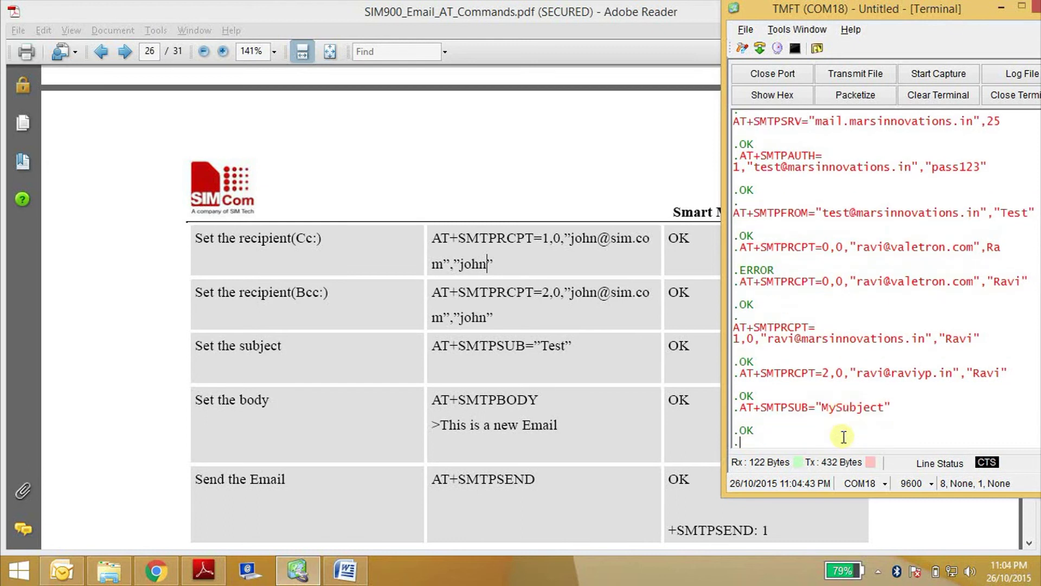
type("AT+")
type("SMTPB")
type("ODY=")
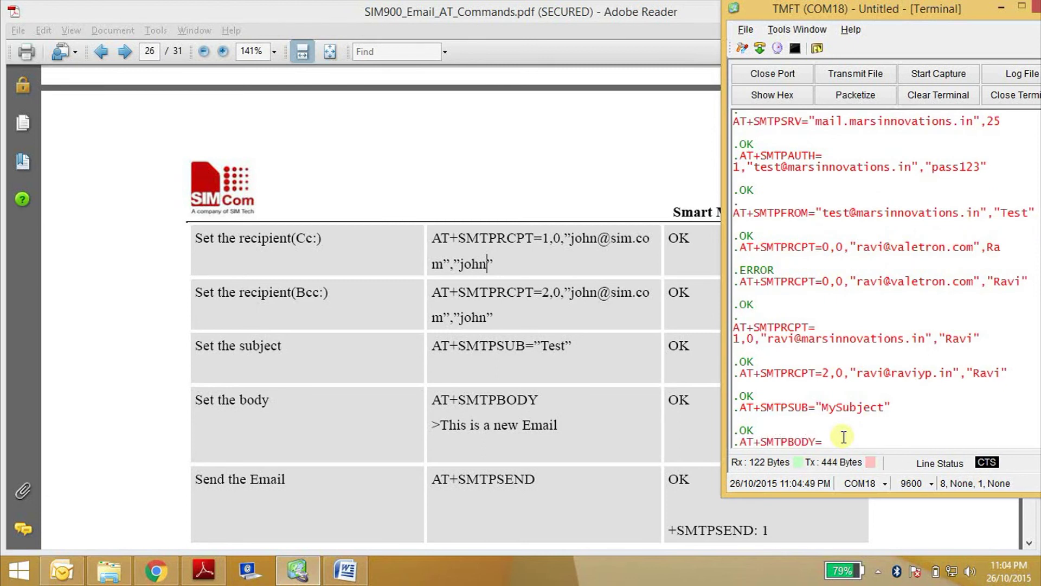
key("Return")
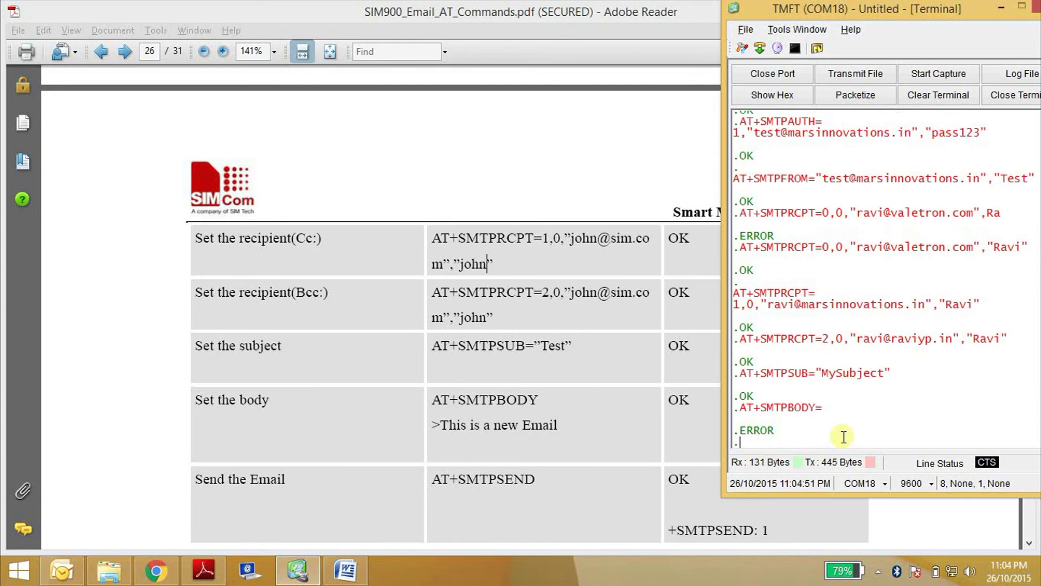
type("AT+SMT")
type("PBODY")
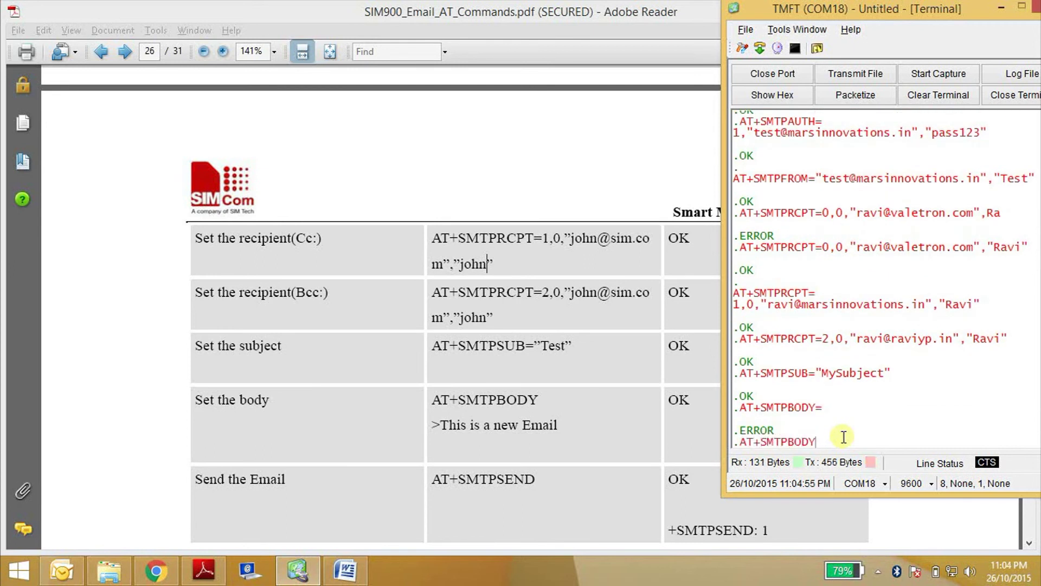
key("Return")
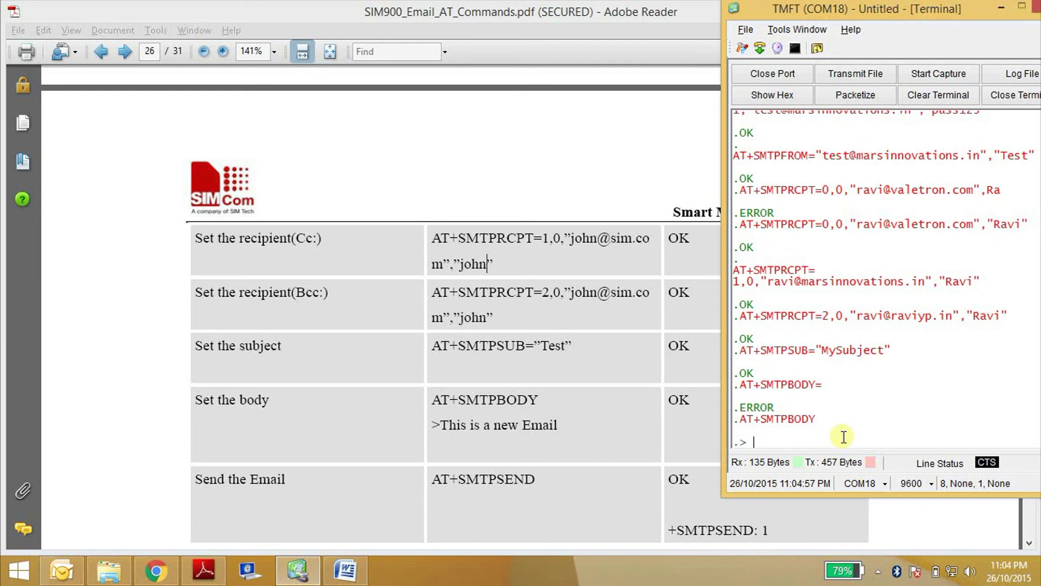
type("He")
type("llo Ravi ")
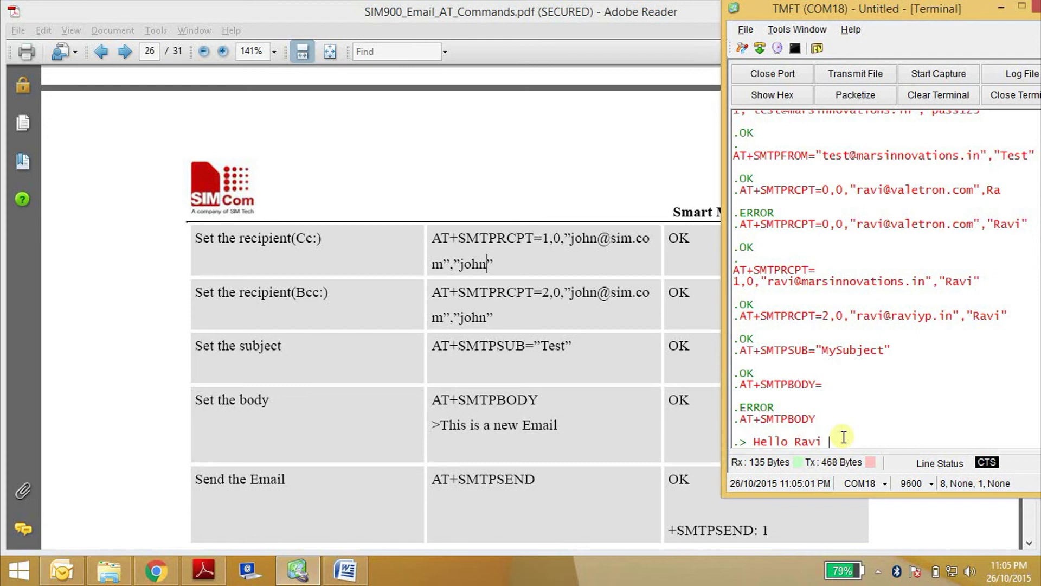
type("How are you")
type("..fg")
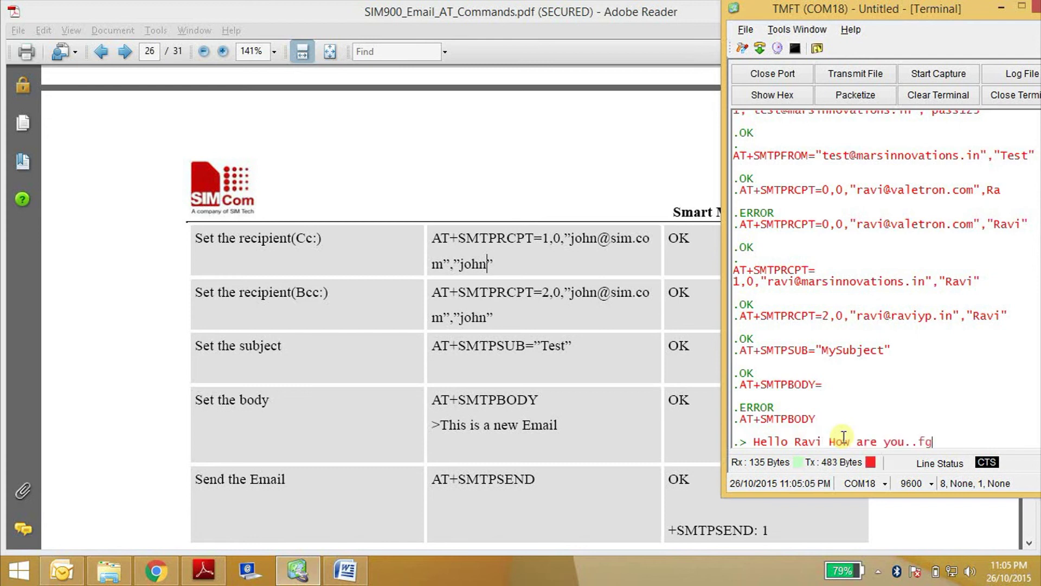
type("bmklbgk")
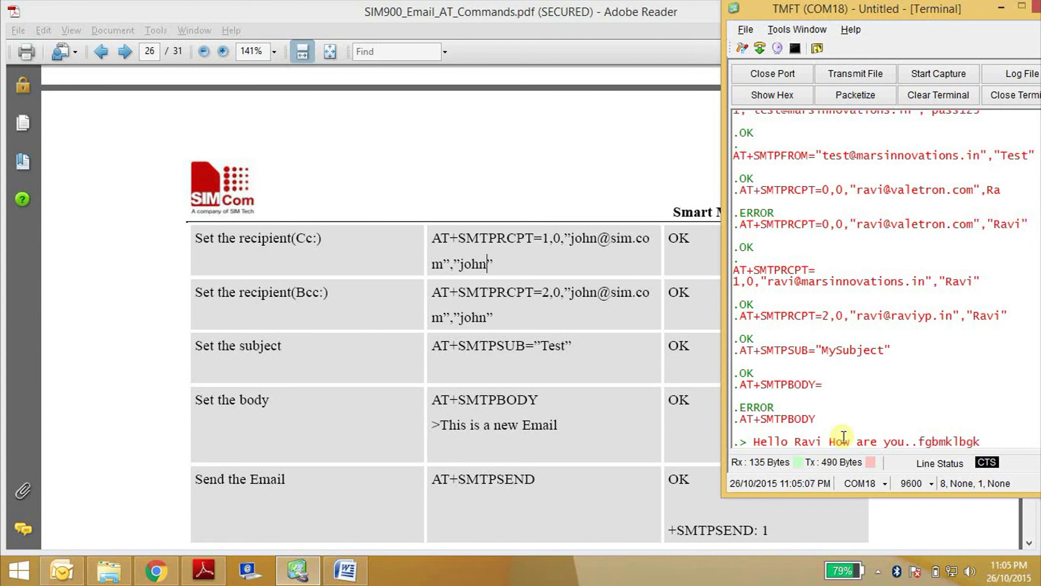
type("..")
Step: Inspect the body bytes in hex view and terminate the body with Ctrl+Z
left_click(791, 96)
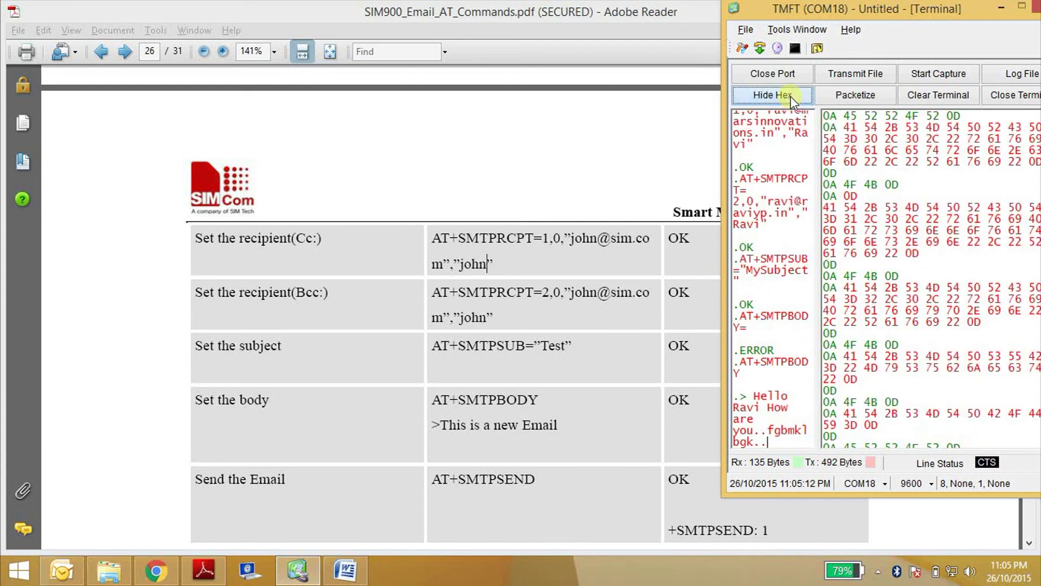
left_click(920, 413)
scroll(920, 409, "down", 1)
scroll(919, 409, "down", 2)
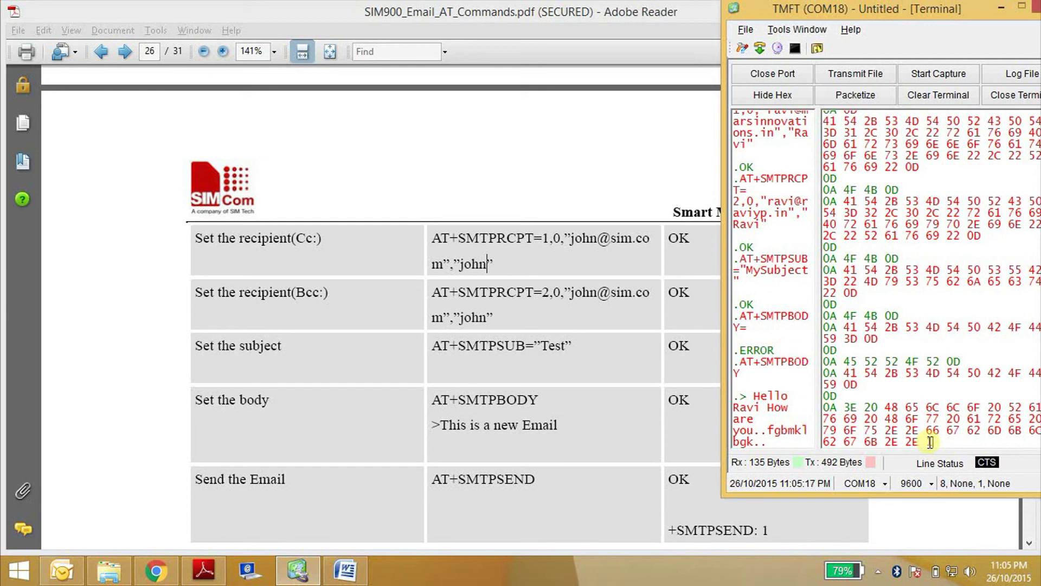
key("ctrl+z")
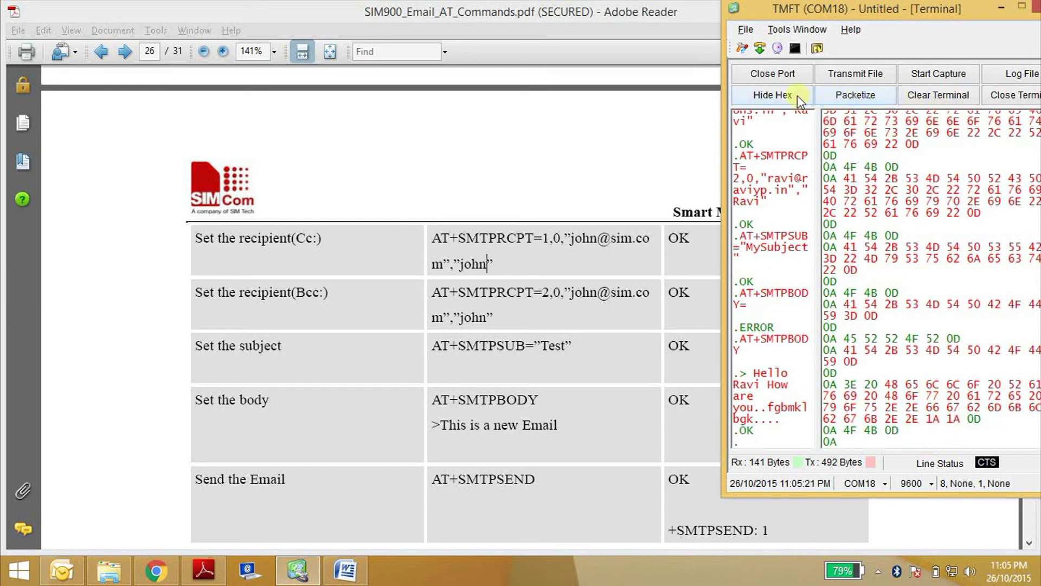
left_click(774, 96)
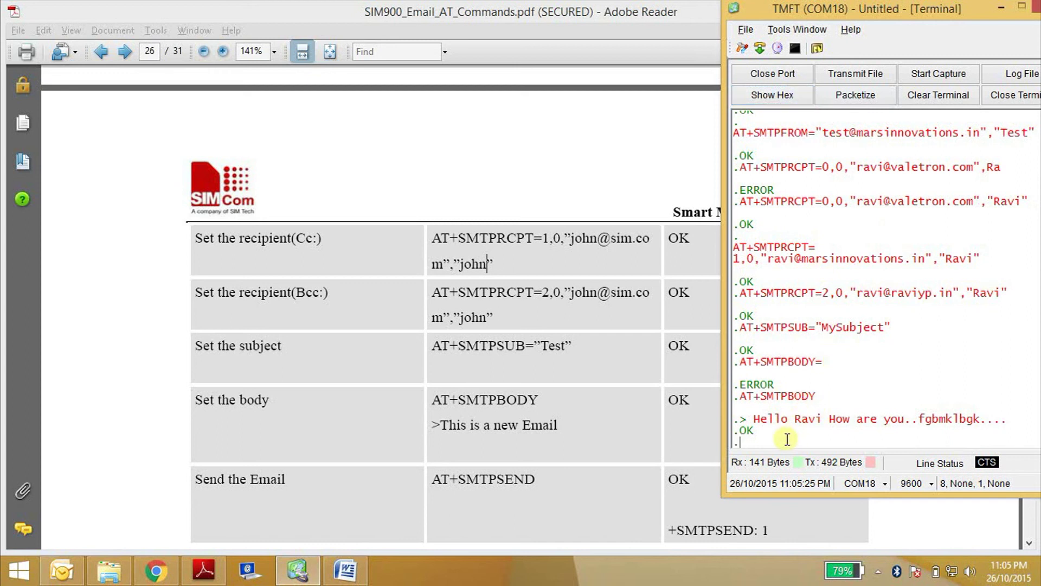
Step: Issue AT+SMTPSEND so the modem replies OK and then +SMTPSEND: 1
key("Return")
type("AT+SM")
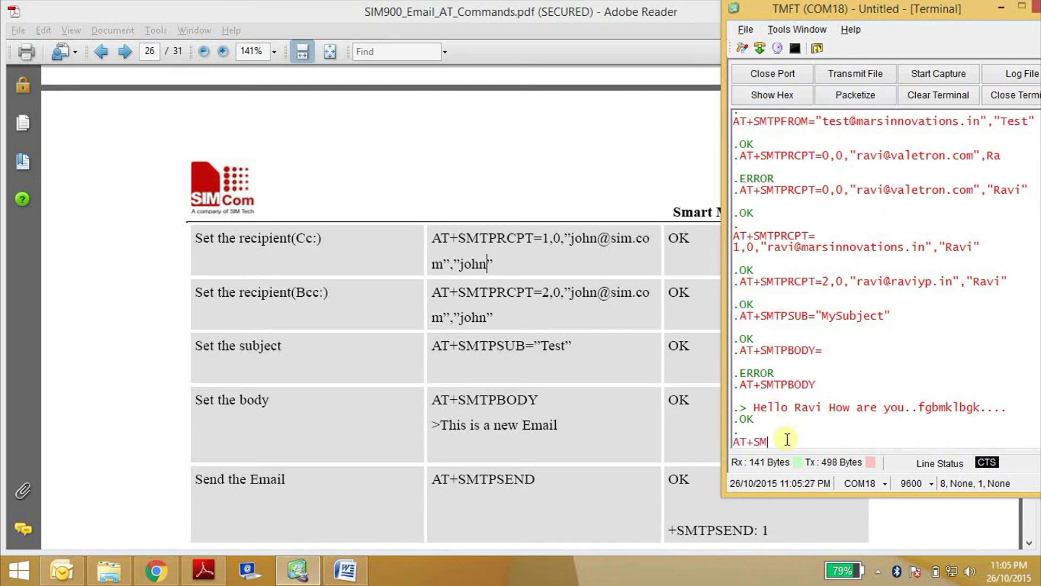
type("TPSEND")
key("Return")
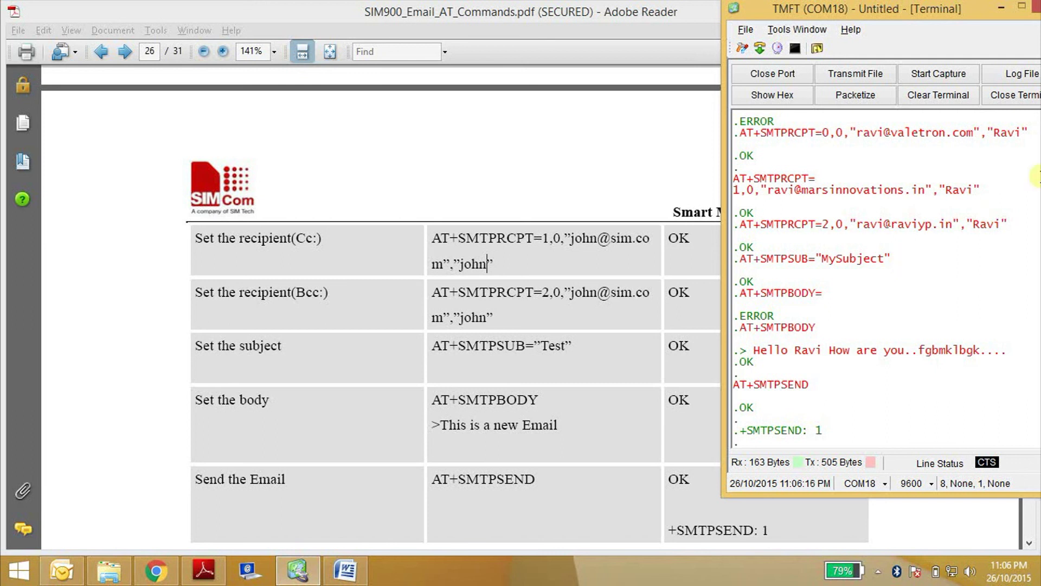
Step: Match the manual's expected +SMTPSEND: 1 result against the terminal, then bring up Outlook
left_click(607, 419)
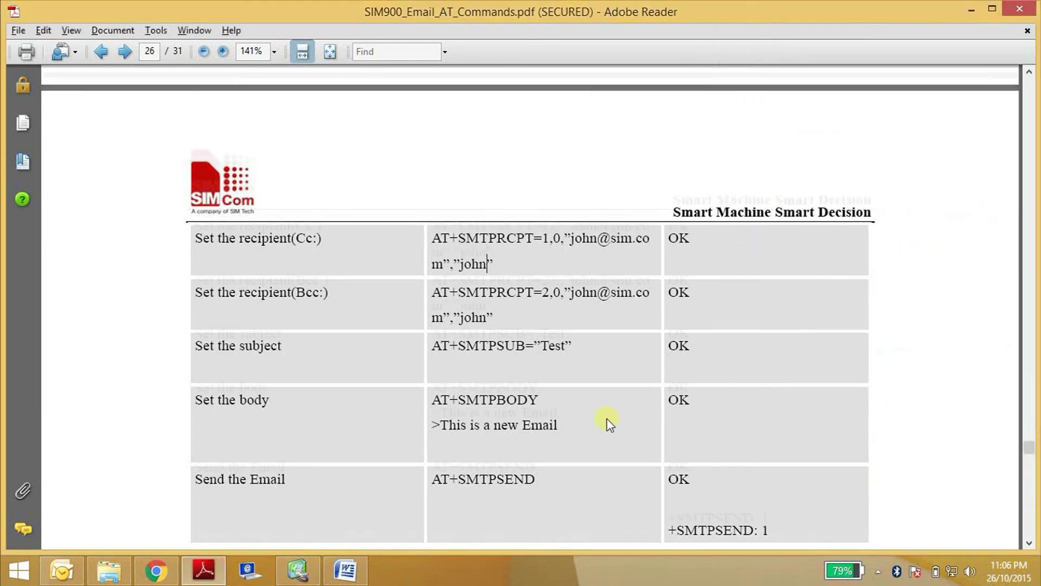
scroll(607, 419, "down", 2)
scroll(650, 403, "down", 1)
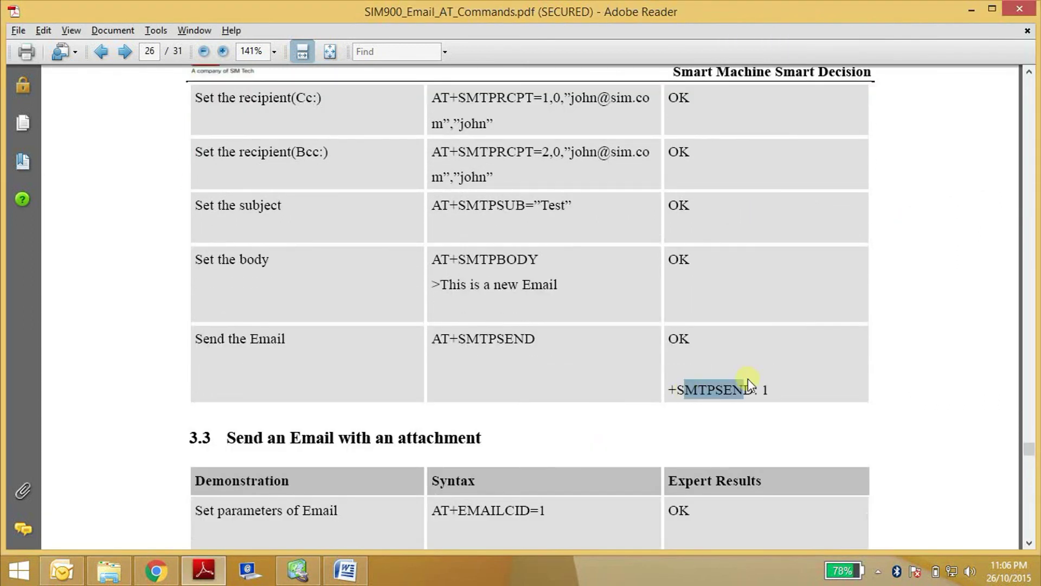
left_click_drag(692, 387, 764, 379)
left_click(764, 378)
key("alt+Tab")
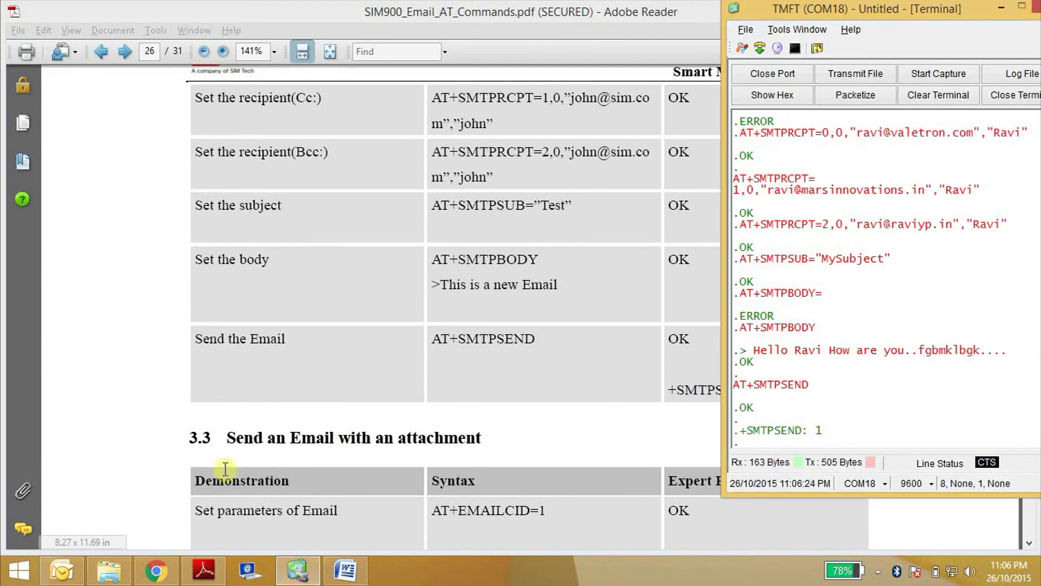
left_click(62, 572)
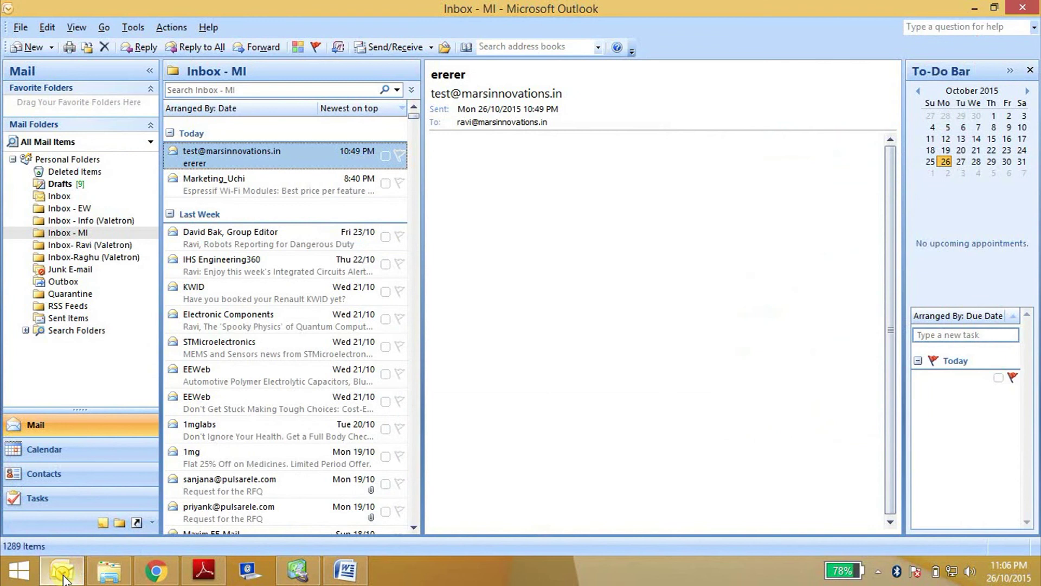
Step: Run Send/Receive and open Junk E-mail to find the two MySubject messages
left_click(385, 45)
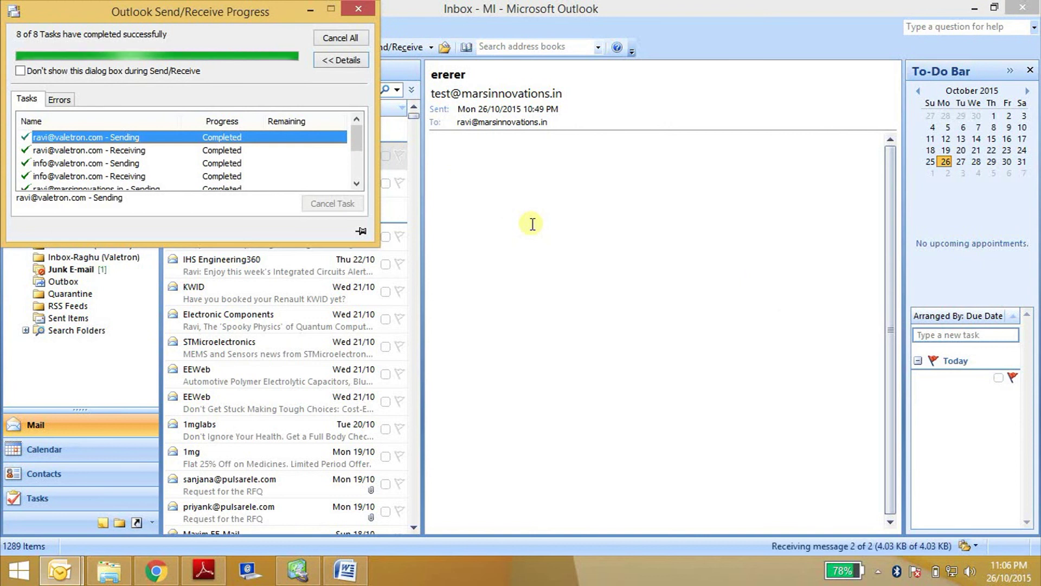
left_click(104, 277)
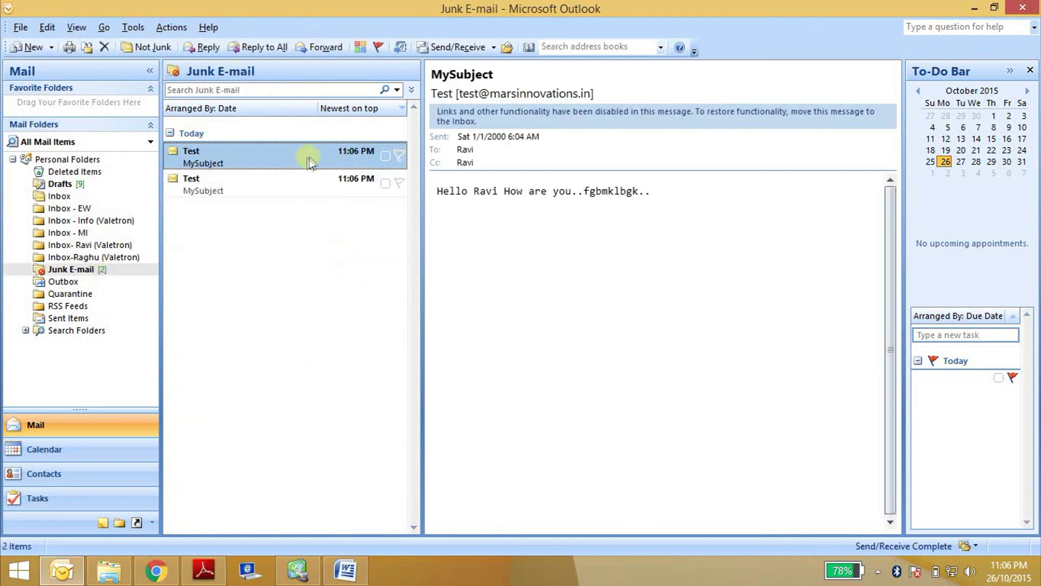
Step: Check the first MySubject message's sender and its To and Cc addresses
left_click(536, 193)
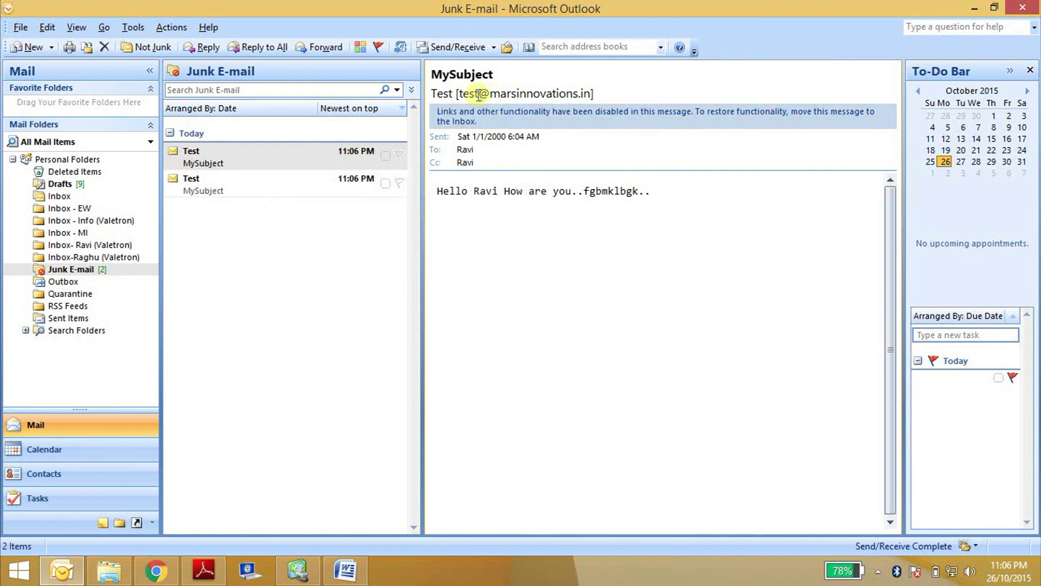
left_click_drag(477, 94, 499, 93)
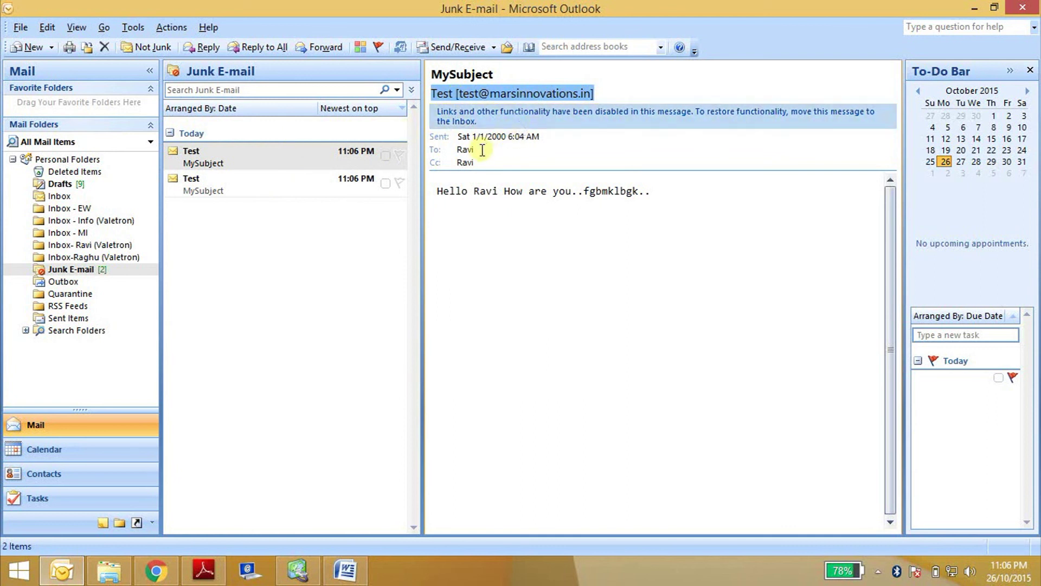
double_click(465, 150)
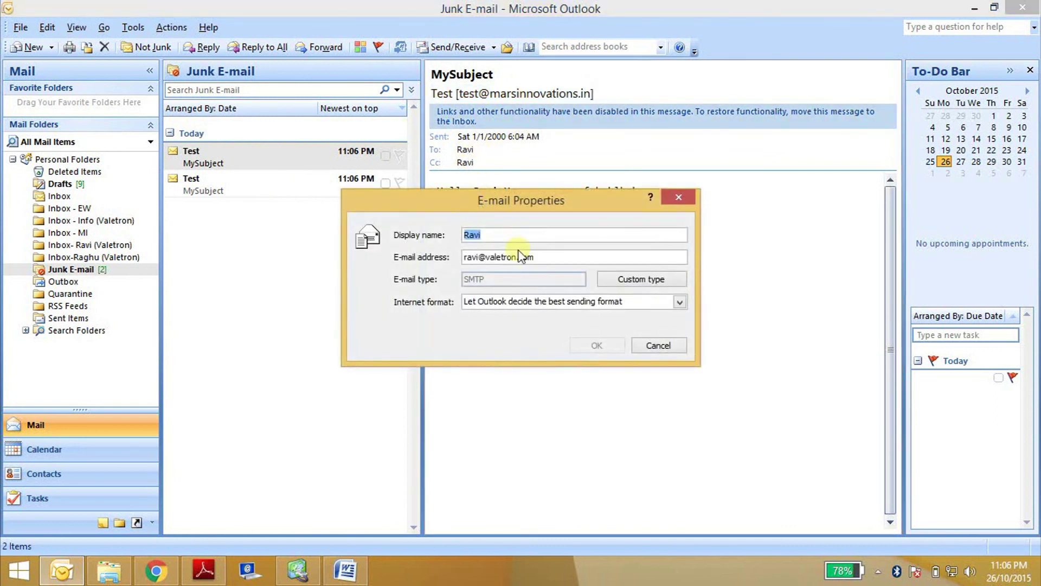
left_click(658, 344)
double_click(466, 162)
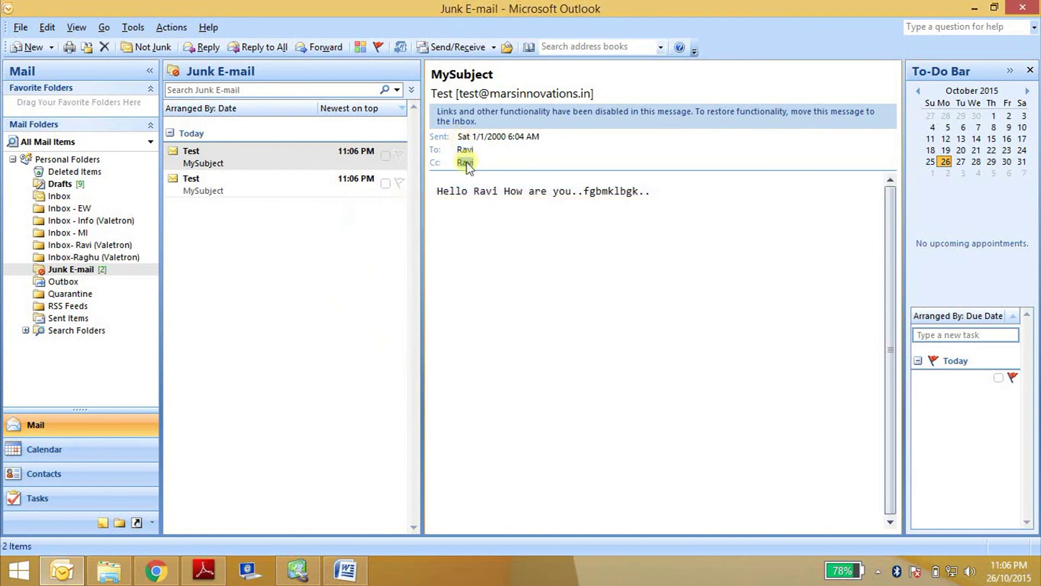
left_click(658, 345)
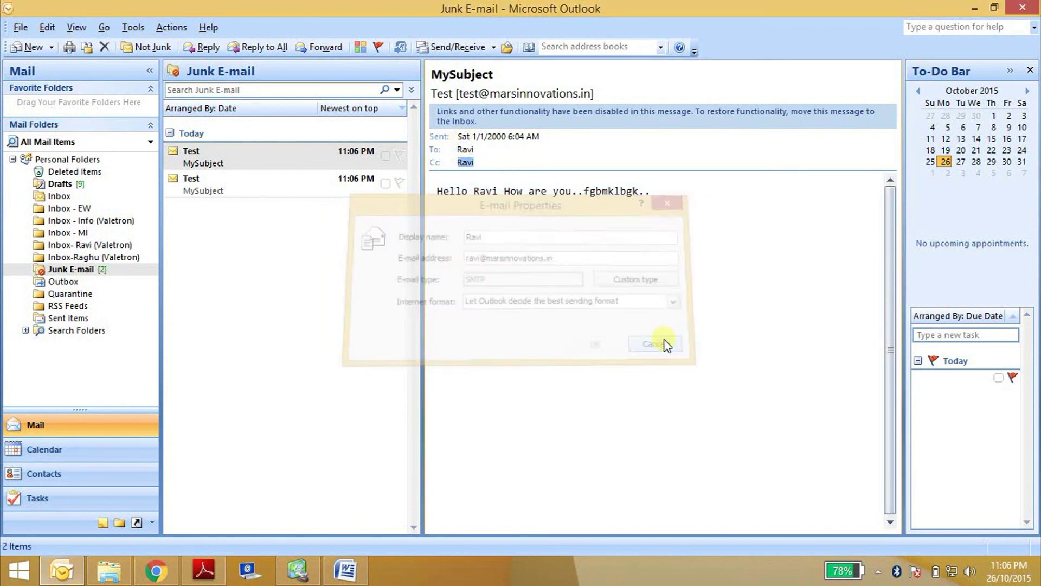
Step: Check the second message's Cc address, then show Inbox- Ravi (Valetron) beside TMFT
left_click(206, 192)
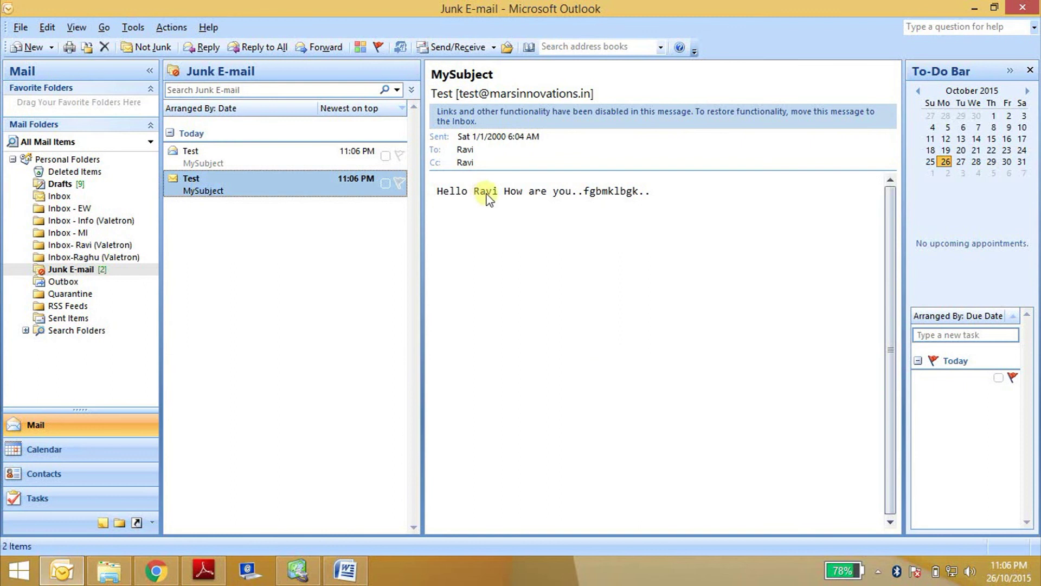
double_click(467, 164)
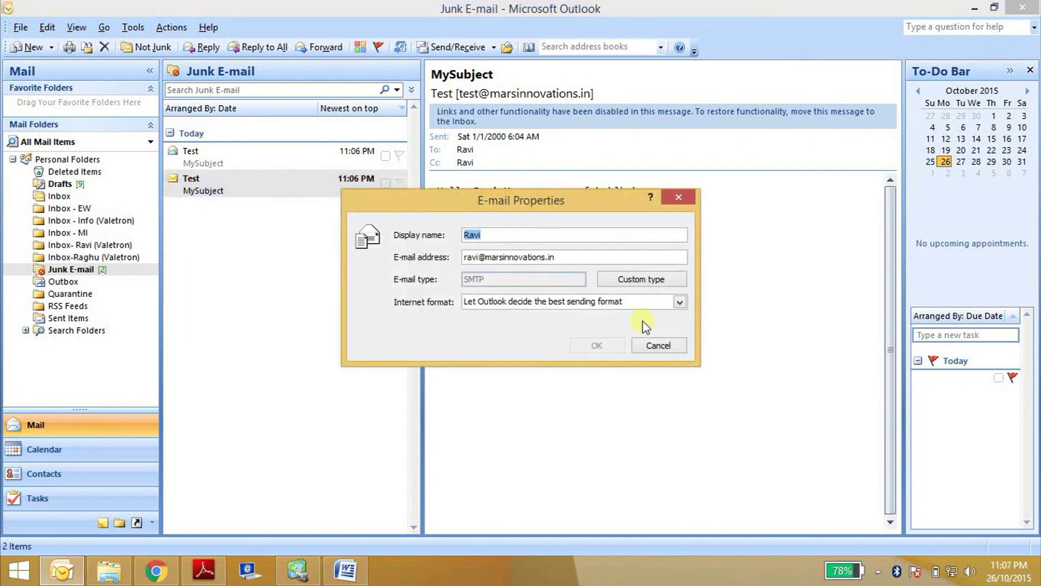
left_click(654, 342)
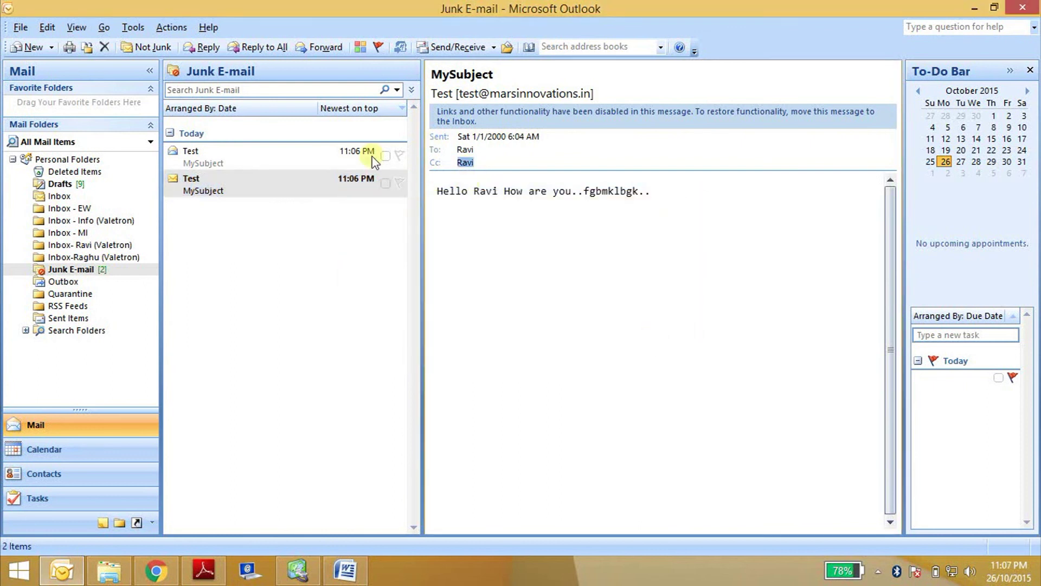
left_click(231, 169)
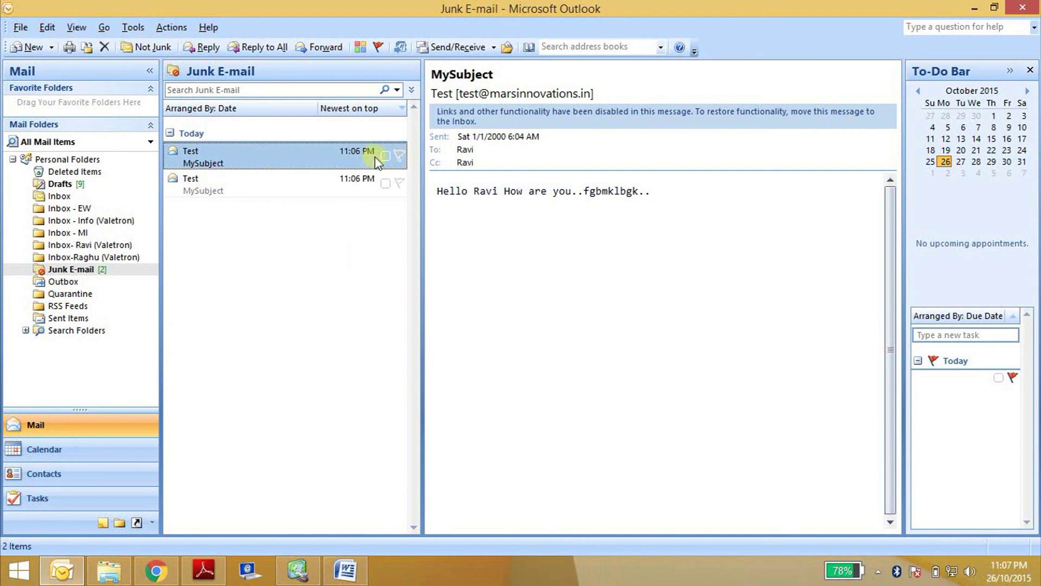
left_click(90, 245)
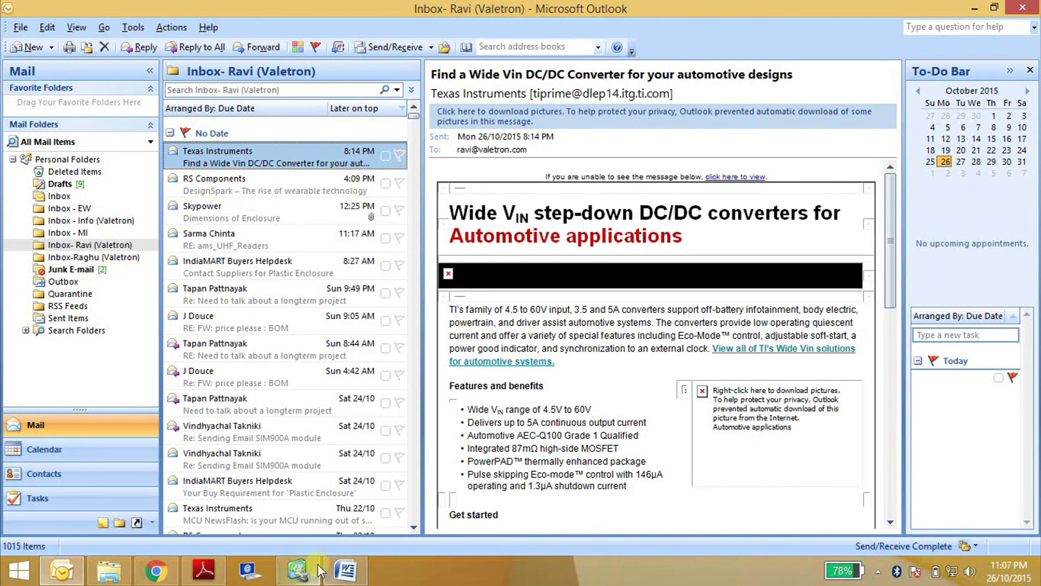
left_click(299, 572)
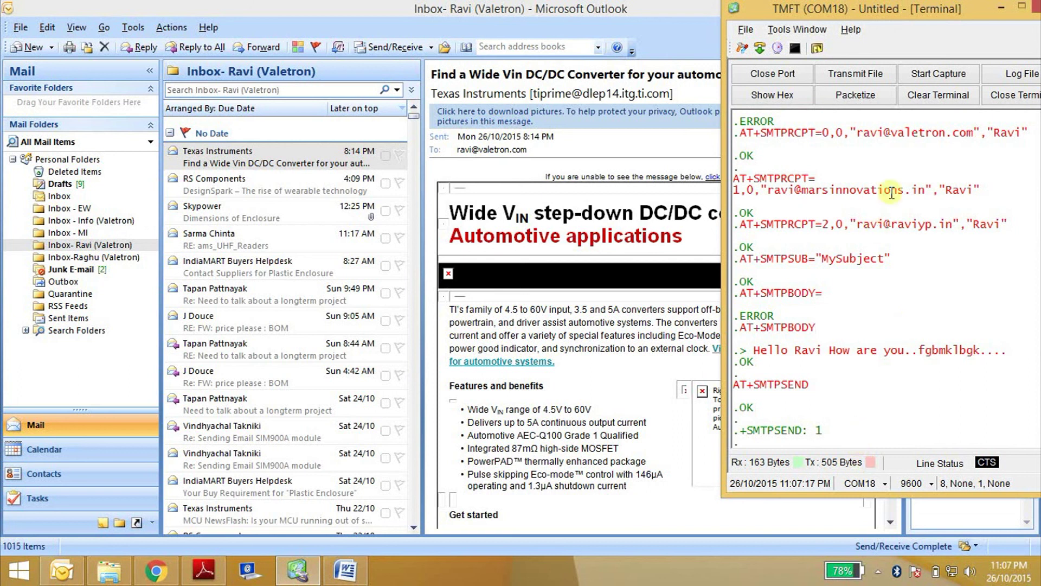
left_click(884, 410)
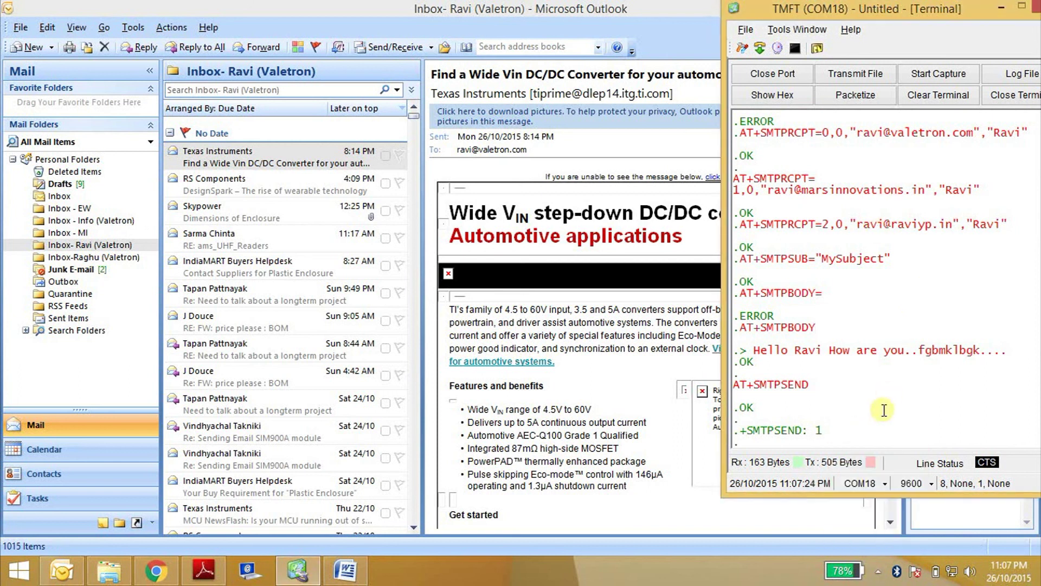